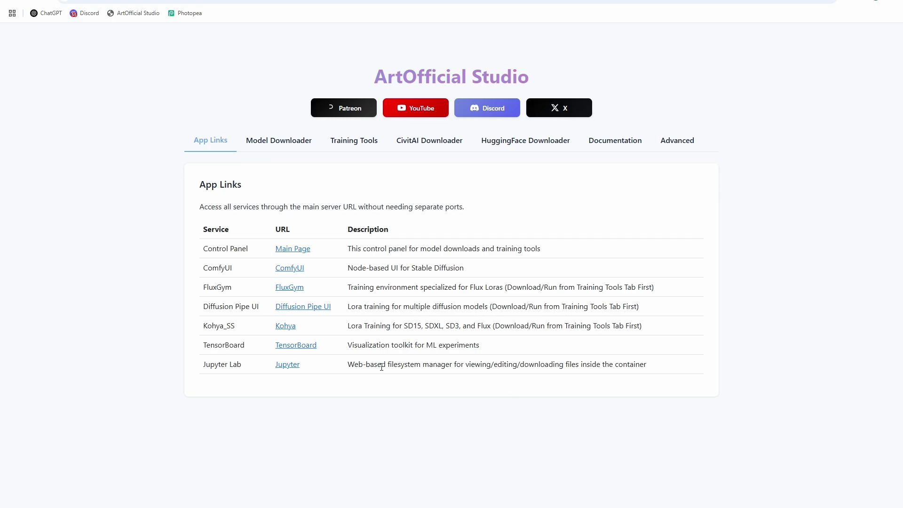
Glance at ComfyUI, then browse the Model Downloader list from ACE Step onward and return to the top
{"action": "left_click", "coordinate": [288, 269]}
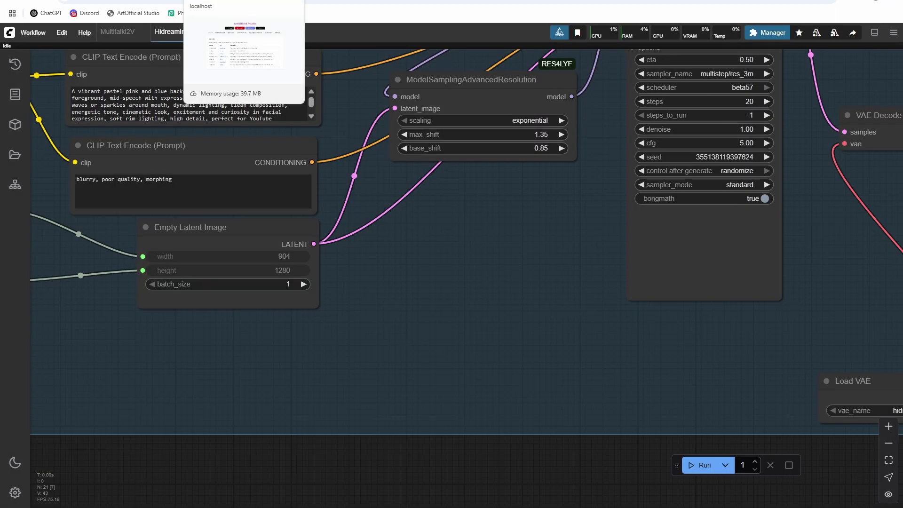
{"action": "left_click", "coordinate": [214, 0]}
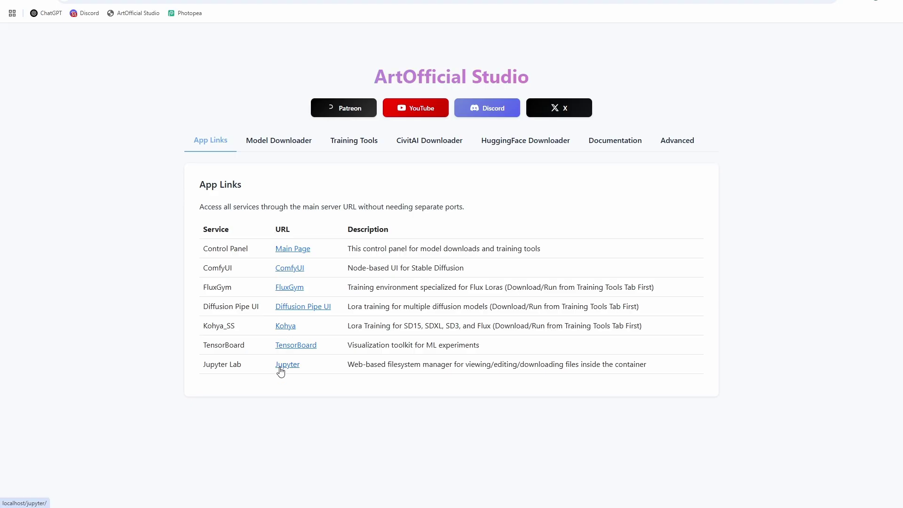
{"action": "left_click", "coordinate": [282, 145]}
{"action": "scroll", "coordinate": [292, 236], "scroll_direction": "down", "scroll_amount": 1}
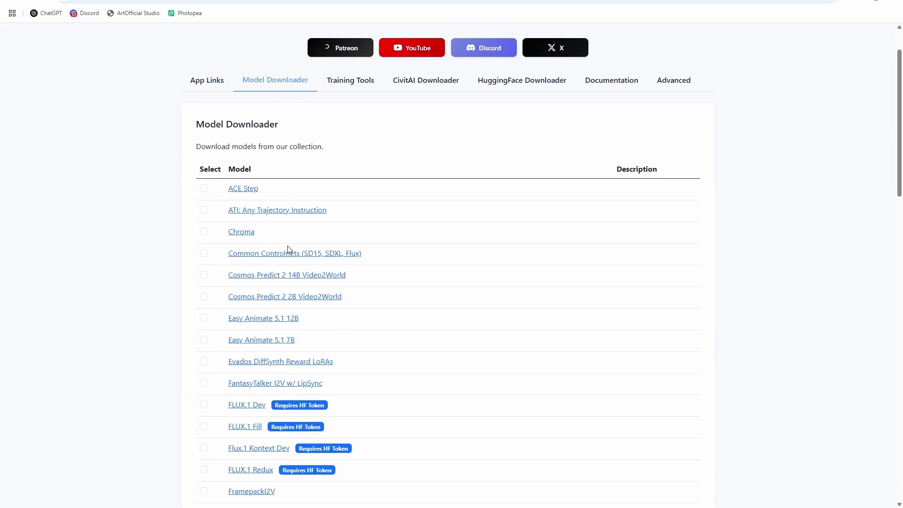
{"action": "scroll", "coordinate": [289, 250], "scroll_direction": "down", "scroll_amount": 6}
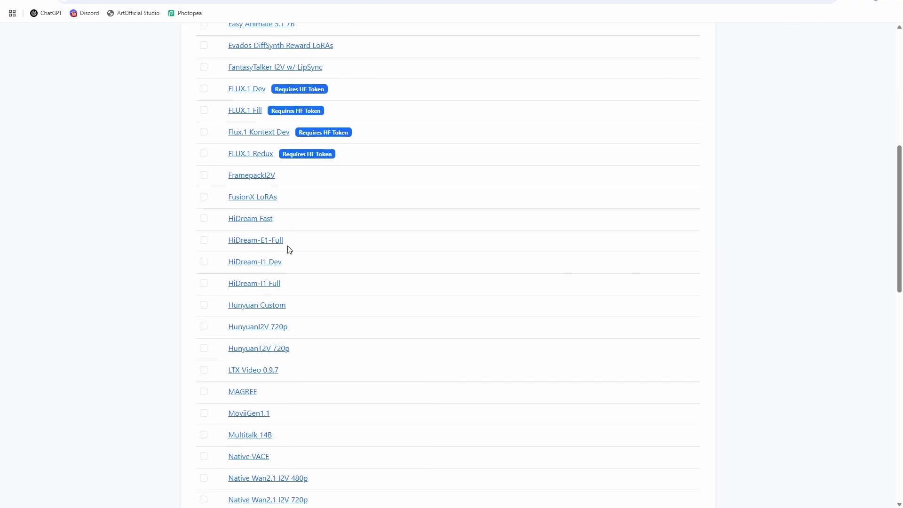
{"action": "scroll", "coordinate": [289, 250], "scroll_direction": "down", "scroll_amount": 7}
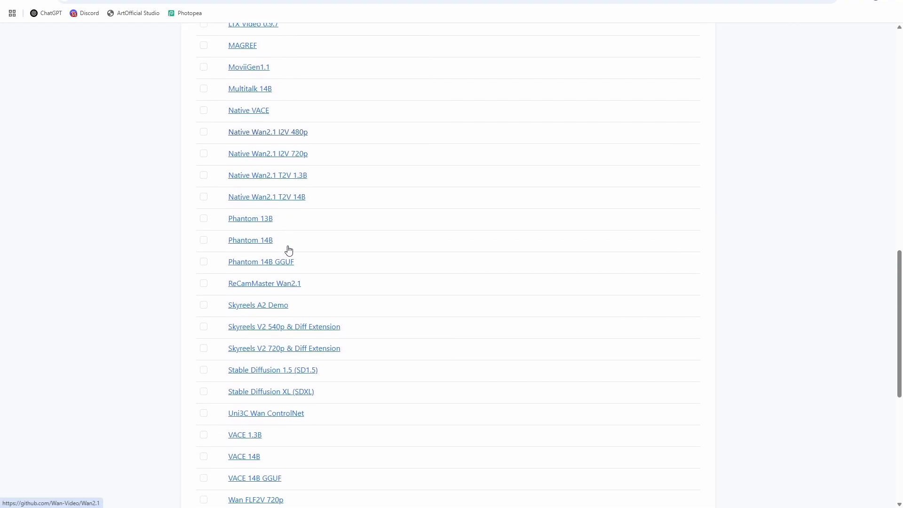
{"action": "scroll", "coordinate": [289, 250], "scroll_direction": "down", "scroll_amount": 7}
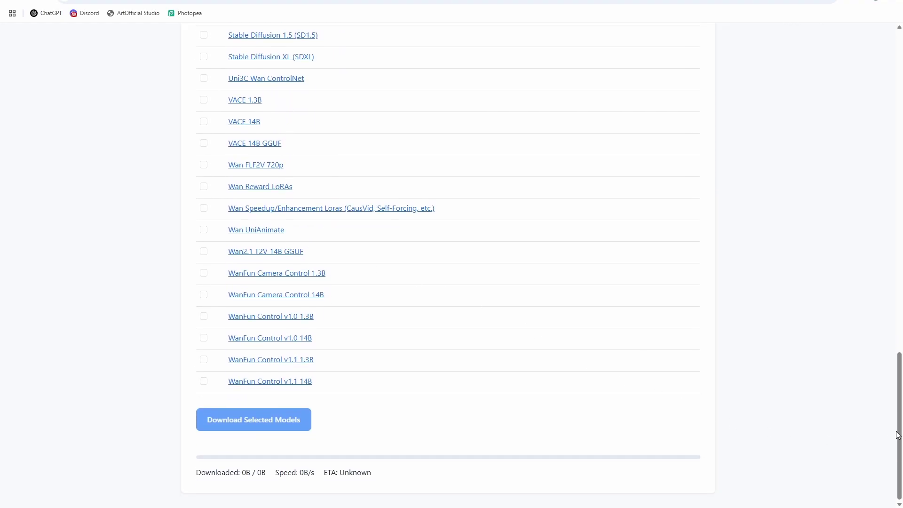
{"action": "left_click_drag", "start_coordinate": [897, 435], "coordinate": [898, 108]}
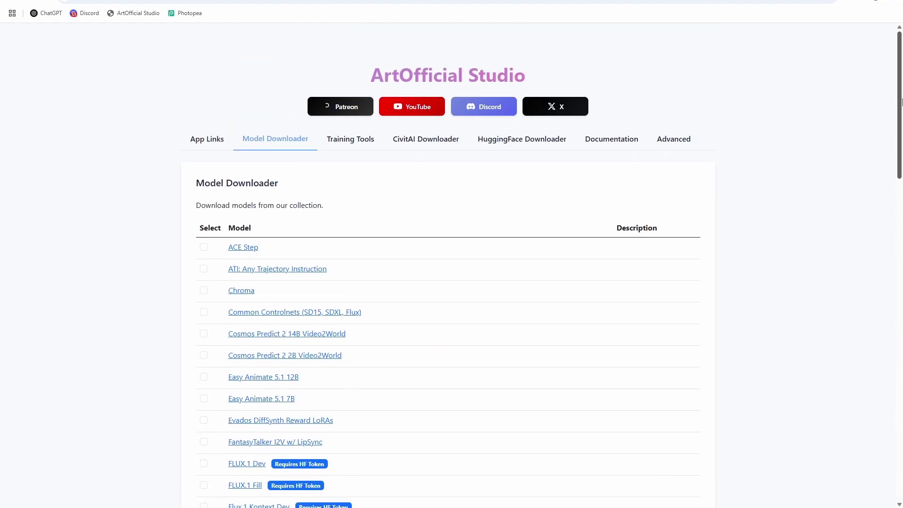
Open Training Tools and keep Diffusion Pipe as the training tool
{"action": "left_click", "coordinate": [356, 141]}
{"action": "left_click", "coordinate": [300, 246]}
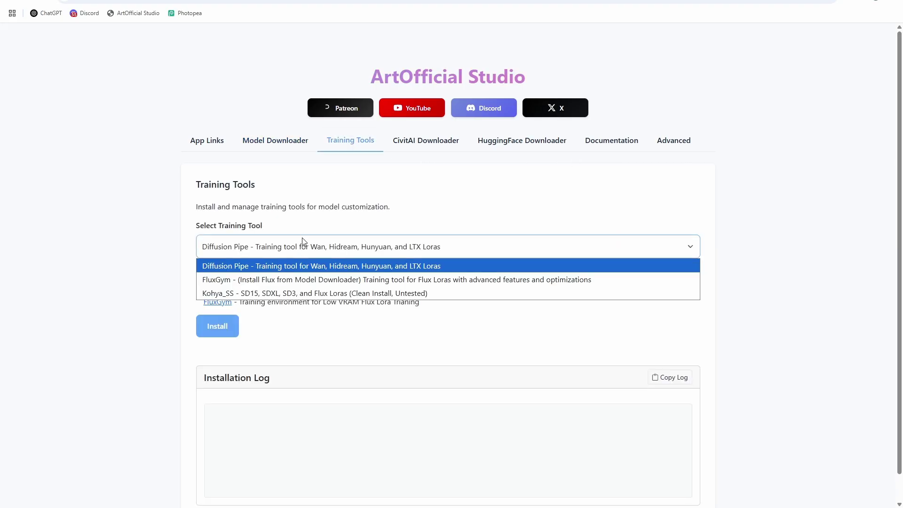
{"action": "left_click", "coordinate": [303, 241]}
Browse the CivitAI, HuggingFace, Documentation and Advanced tabs, then return to App Links
{"action": "left_click", "coordinate": [436, 139]}
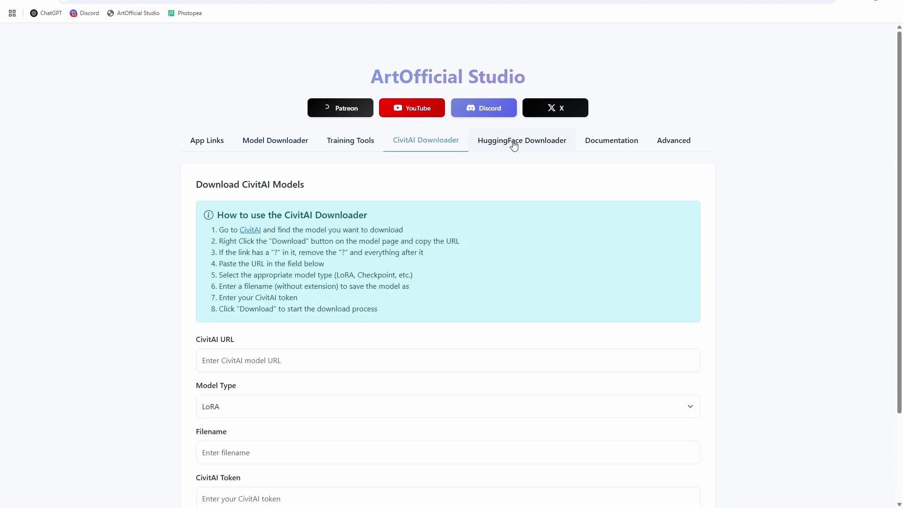
{"action": "left_click", "coordinate": [514, 145]}
{"action": "left_click", "coordinate": [611, 141]}
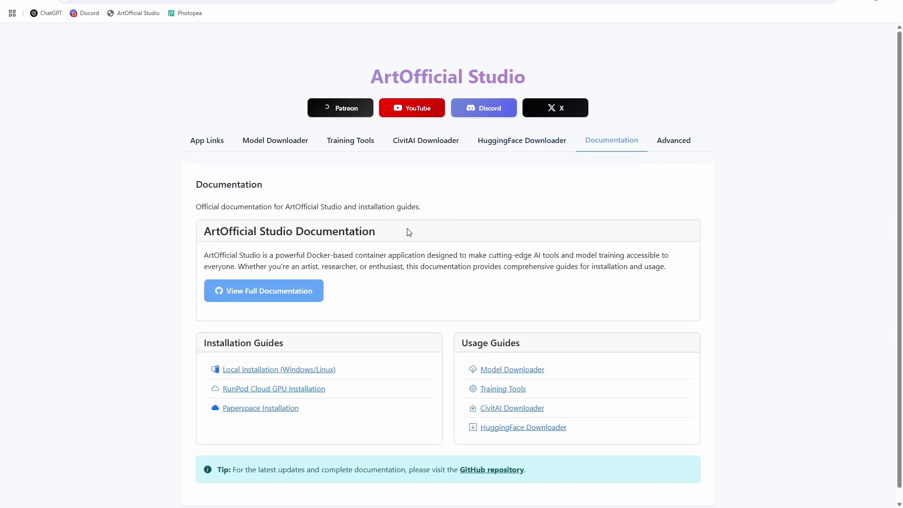
{"action": "scroll", "coordinate": [350, 246], "scroll_direction": "down", "scroll_amount": 1}
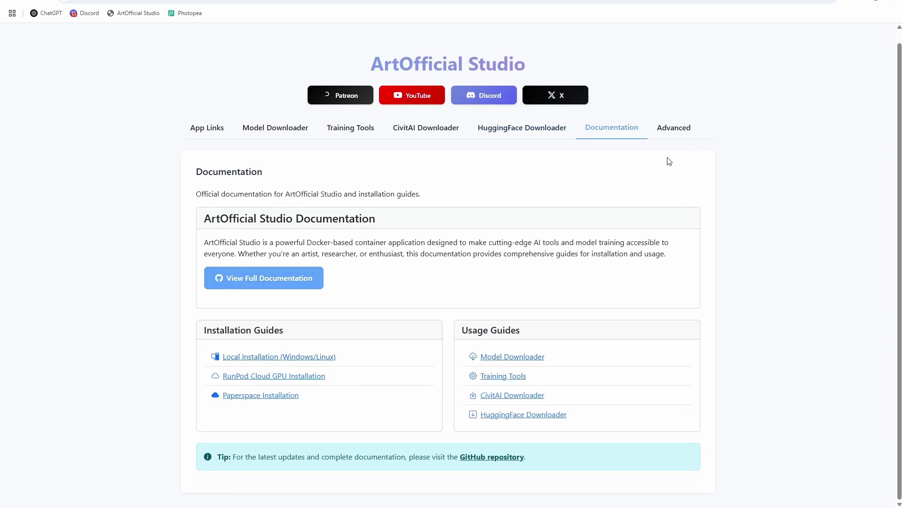
{"action": "left_click", "coordinate": [682, 129]}
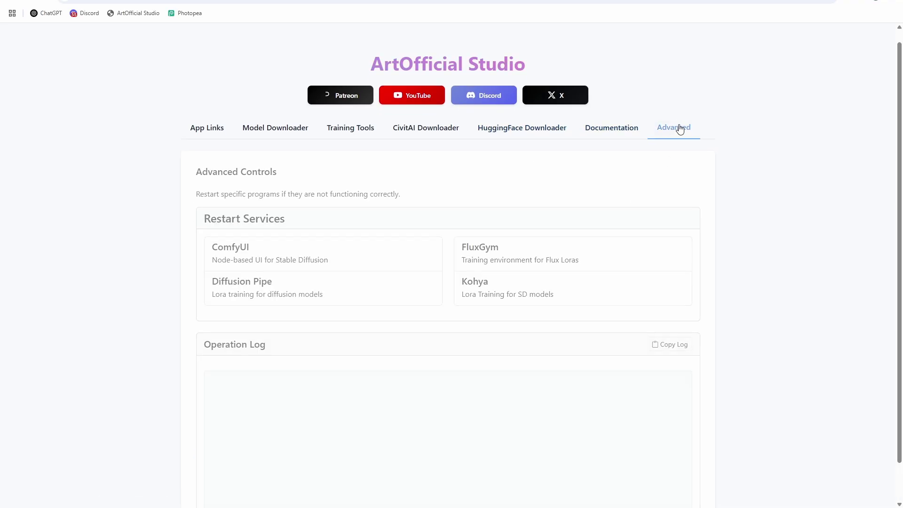
{"action": "left_click", "coordinate": [614, 135]}
{"action": "left_click", "coordinate": [207, 129]}
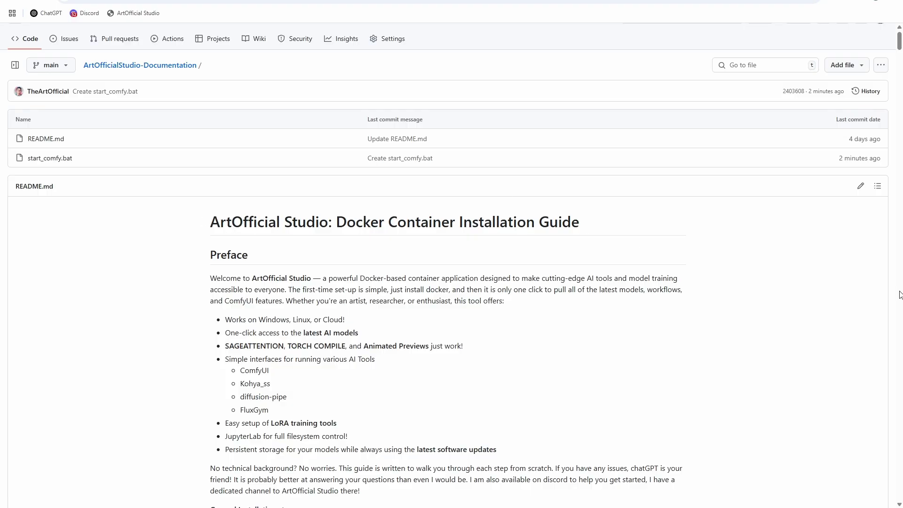
Scroll the README to the Windows WSL2 and NVIDIA GPU section and follow NVIDIA's driver link
{"action": "scroll", "coordinate": [437, 290], "scroll_direction": "down", "scroll_amount": 2}
{"action": "scroll", "coordinate": [437, 290], "scroll_direction": "up", "scroll_amount": 2}
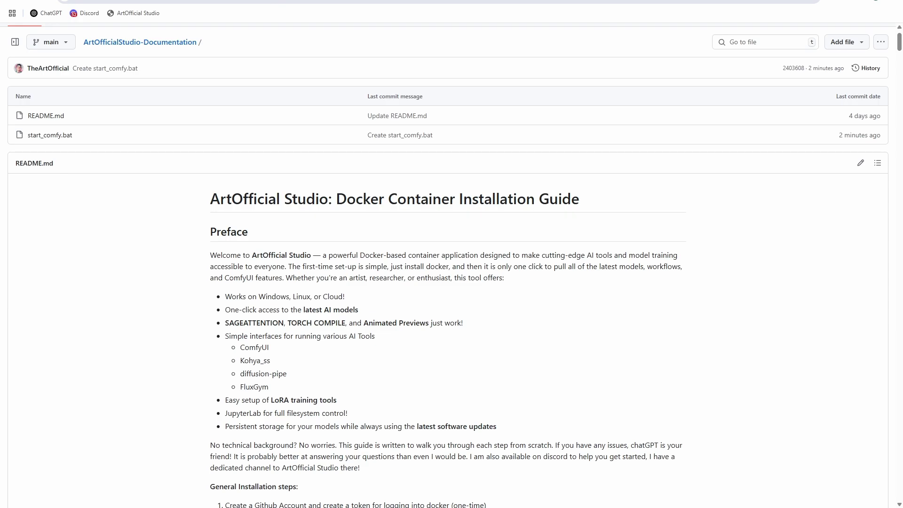
{"action": "scroll", "coordinate": [246, 154], "scroll_direction": "down", "scroll_amount": 10}
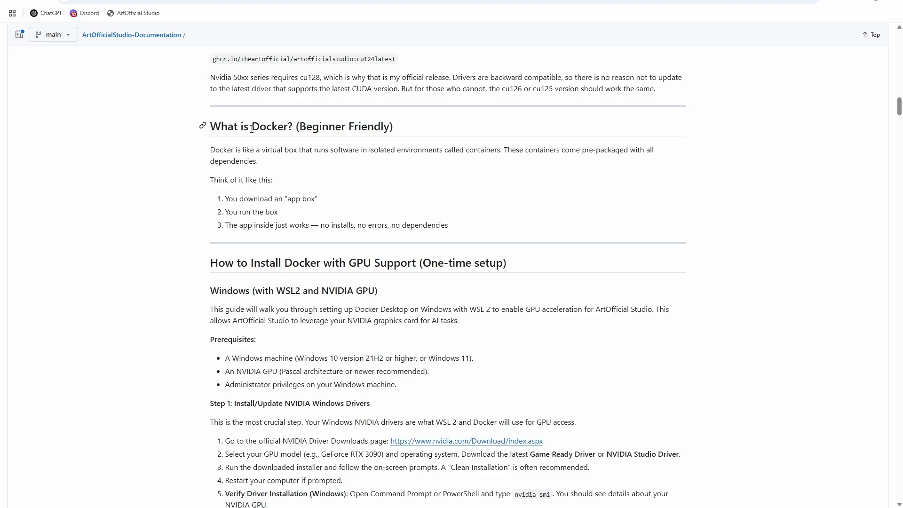
{"action": "scroll", "coordinate": [251, 128], "scroll_direction": "down", "scroll_amount": 5}
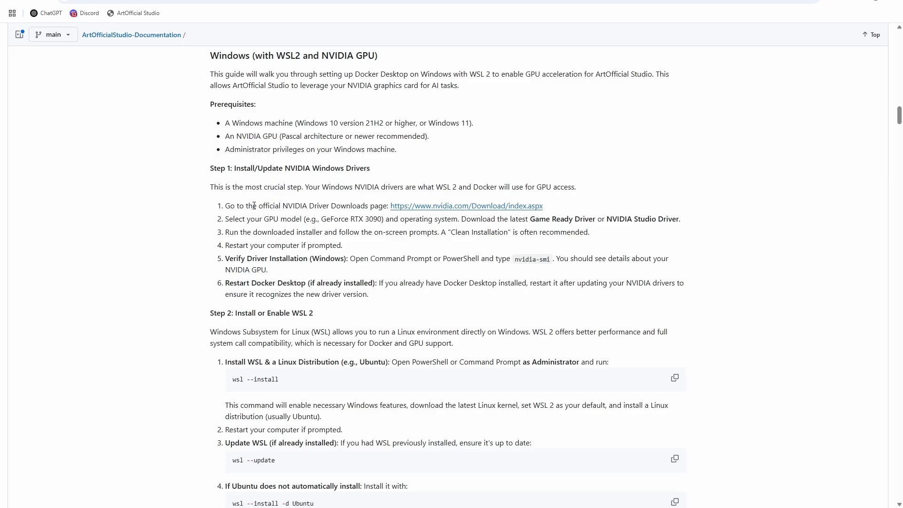
{"action": "left_click", "coordinate": [424, 206]}
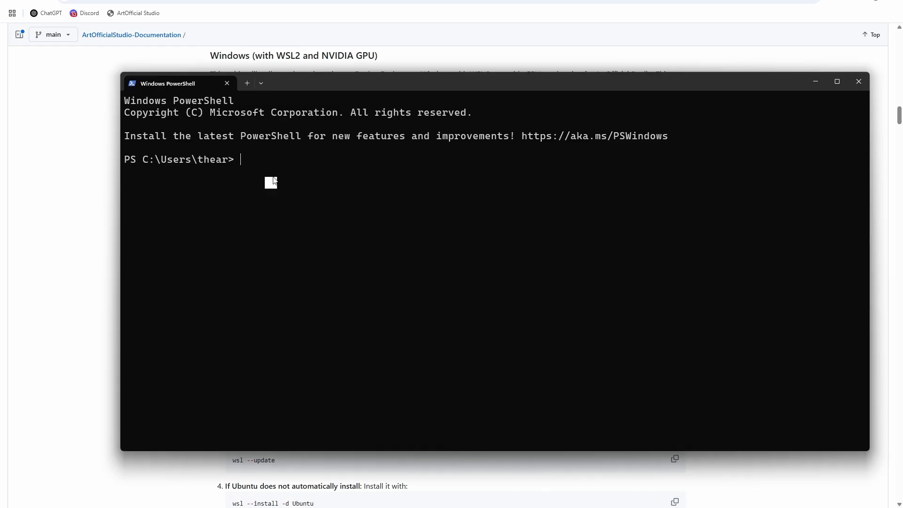
Run nvidia-smi in PowerShell and copy the RTX 5090 status table (driver 576.80, CUDA 12.9)
{"action": "type", "text": "nvidia-smi"}
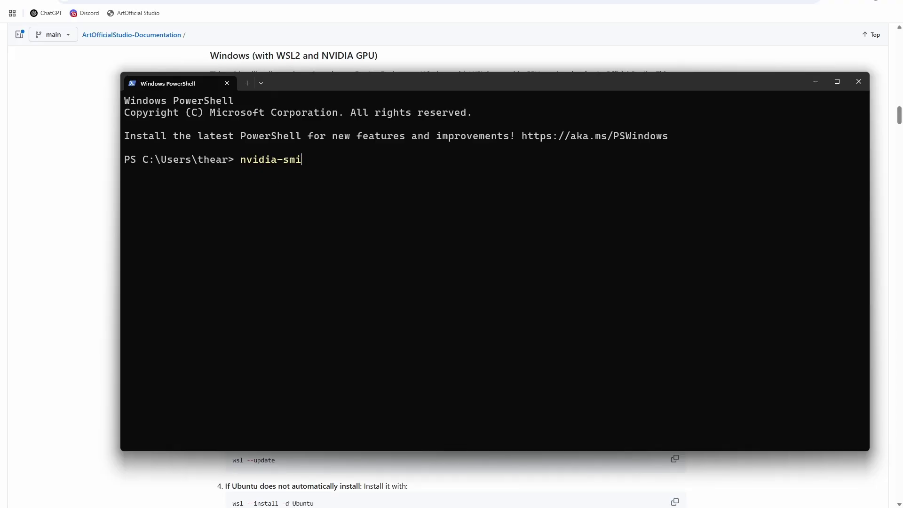
{"action": "key", "text": "Return"}
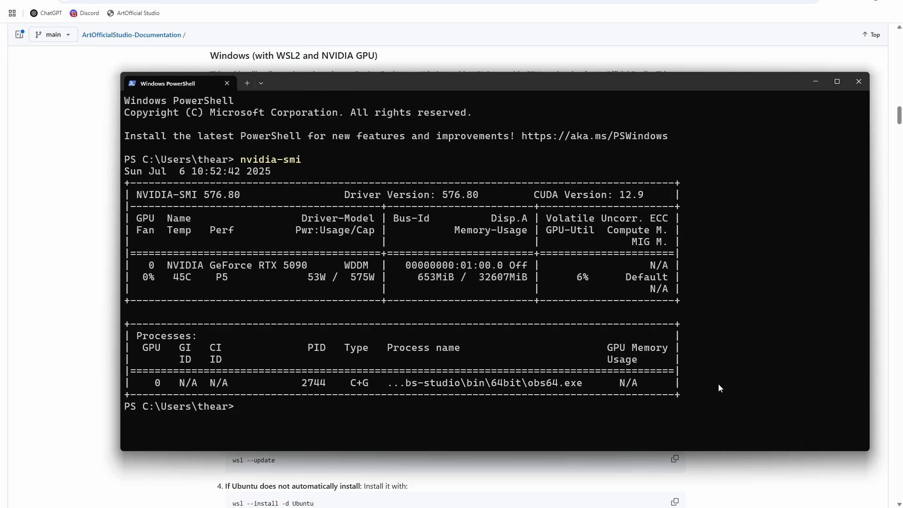
{"action": "left_click_drag", "start_coordinate": [670, 385], "coordinate": [132, 209]}
{"action": "key", "text": "ctrl+c"}
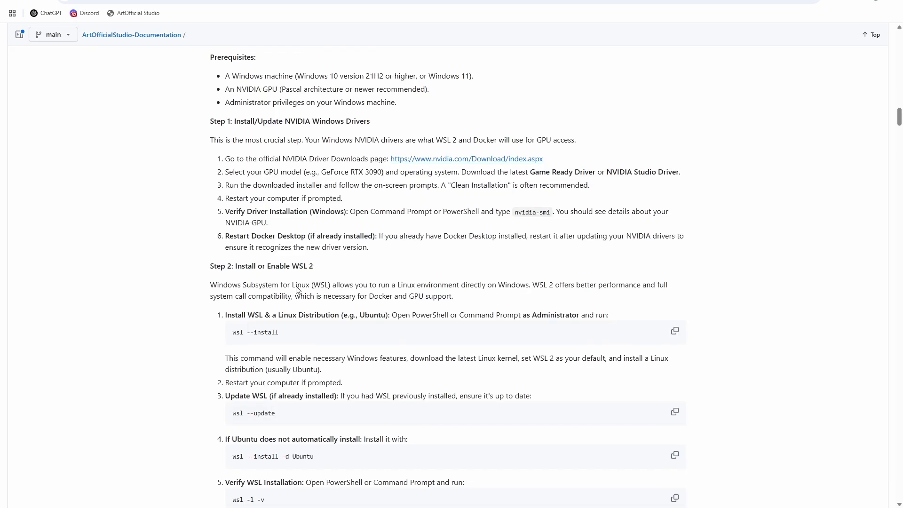
{"action": "scroll", "coordinate": [285, 326], "scroll_direction": "down", "scroll_amount": 2}
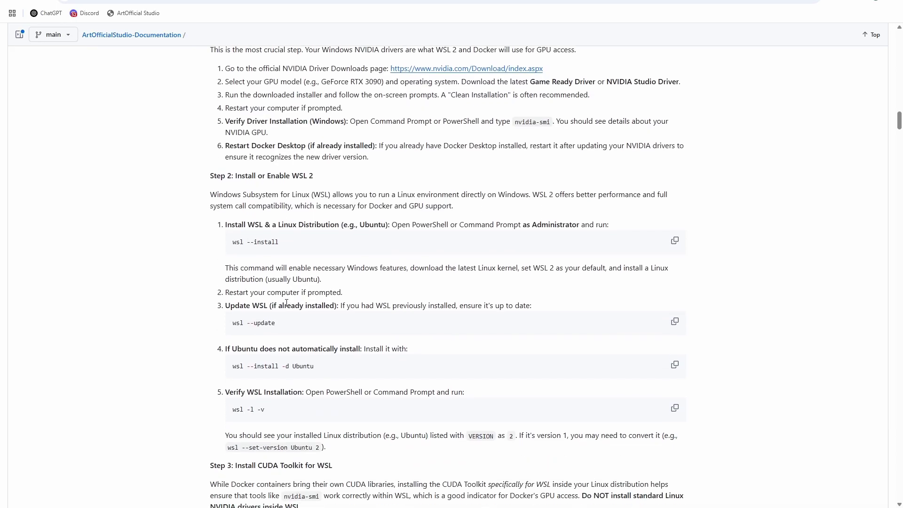
{"action": "key", "text": "super"}
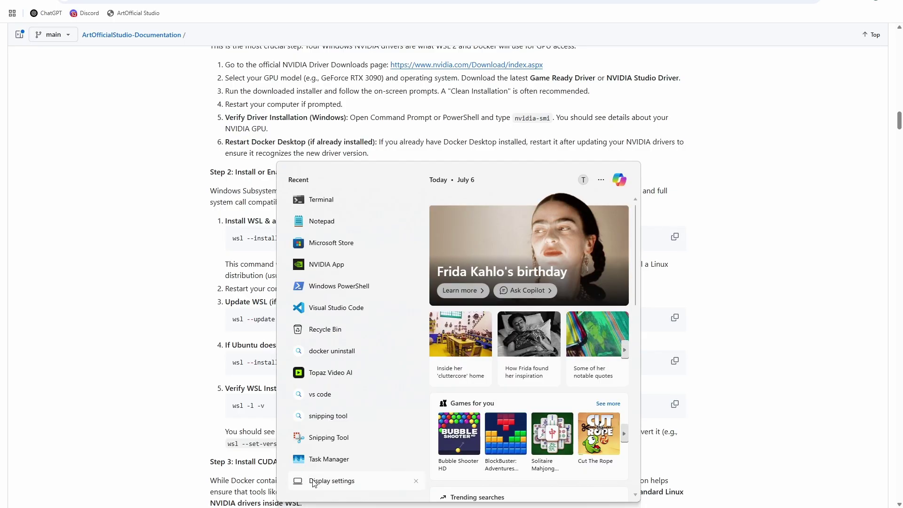
{"action": "left_click", "coordinate": [314, 197]}
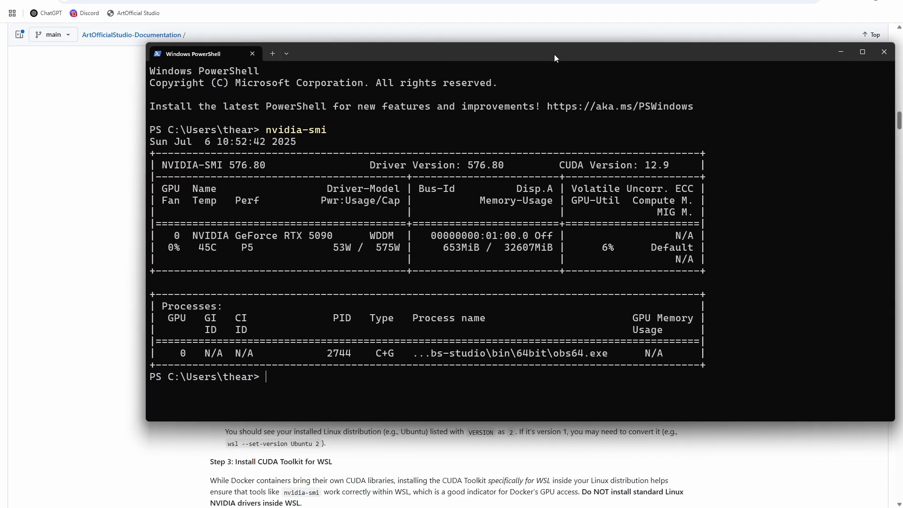
Install Ubuntu with wsl --install and create the default Unix username for the new distro
{"action": "type", "text": "wsl --install"}
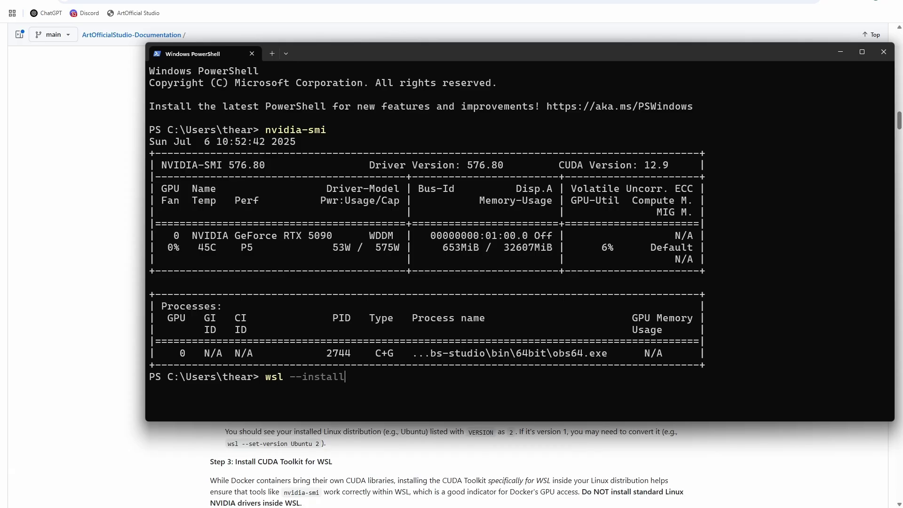
{"action": "key", "text": "Return"}
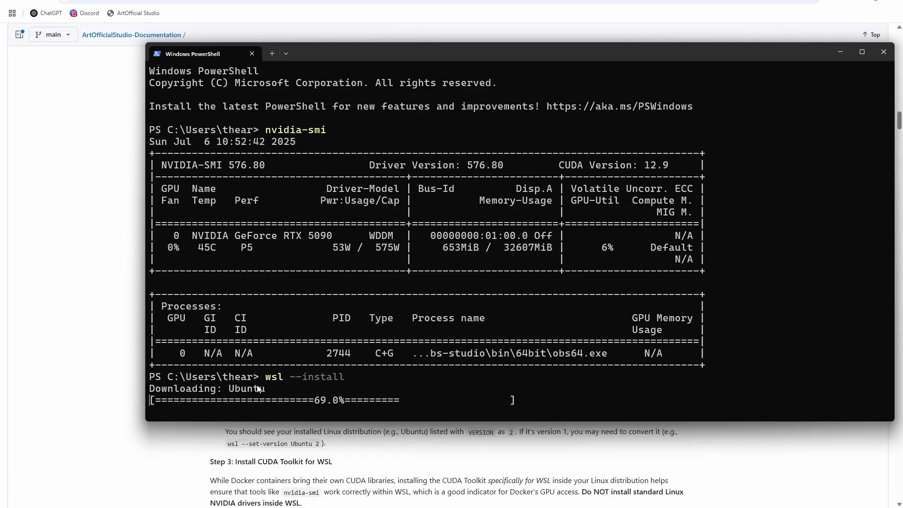
{"action": "type", "text": "thear"}
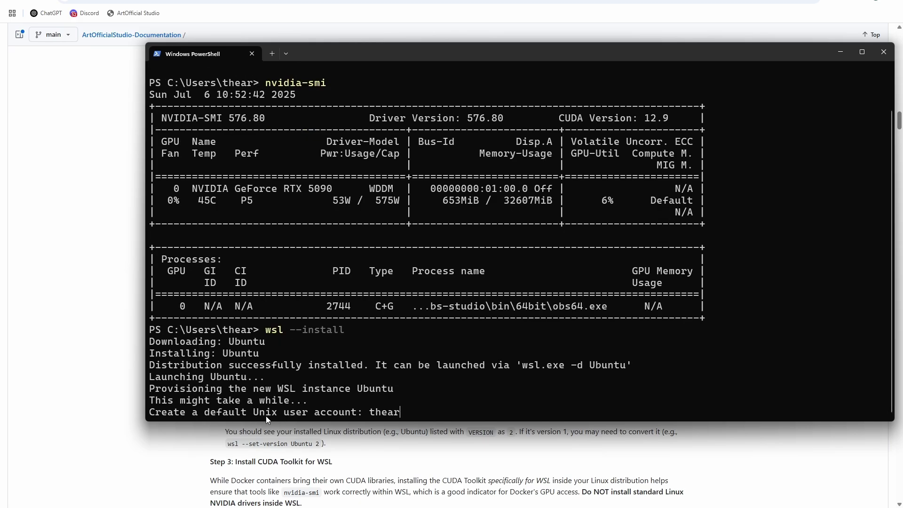
{"action": "type", "text": "tofficial"}
{"action": "key", "text": "Return"}
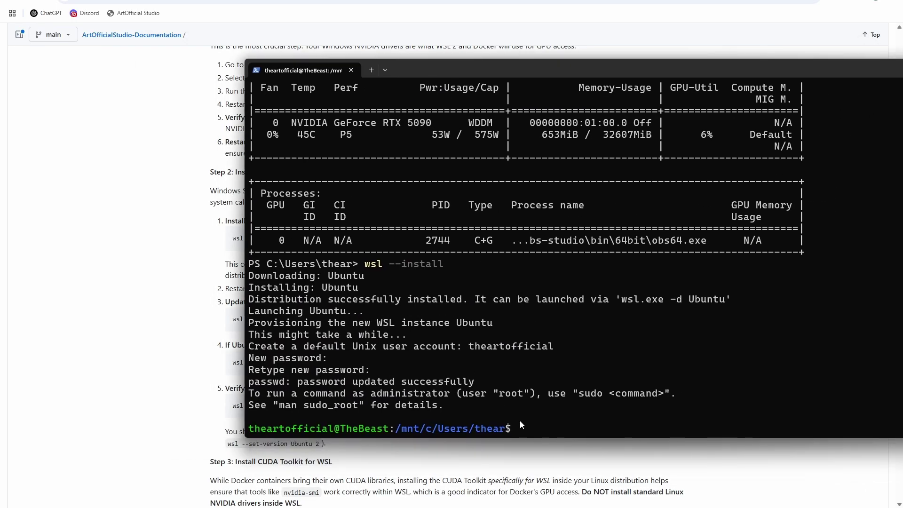
{"action": "left_click_drag", "start_coordinate": [515, 429], "coordinate": [398, 429]}
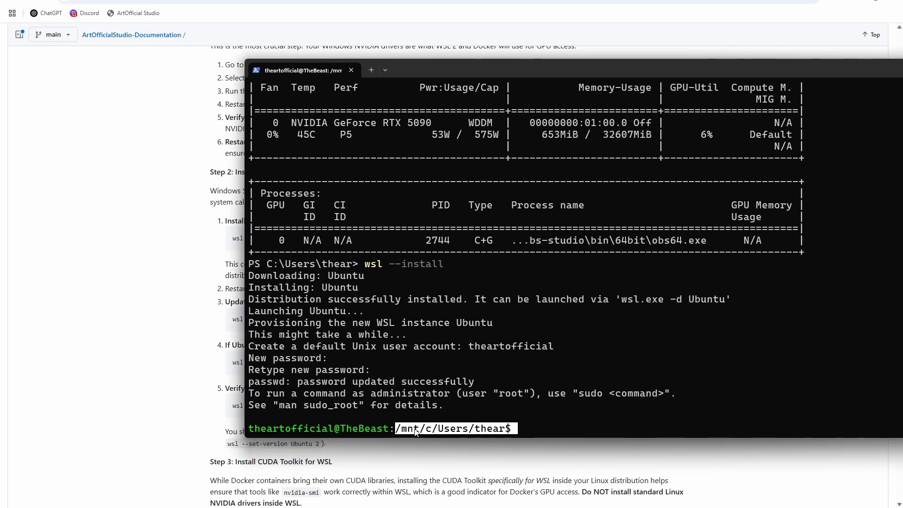
{"action": "left_click", "coordinate": [487, 429]}
{"action": "left_click_drag", "start_coordinate": [522, 429], "coordinate": [231, 437]}
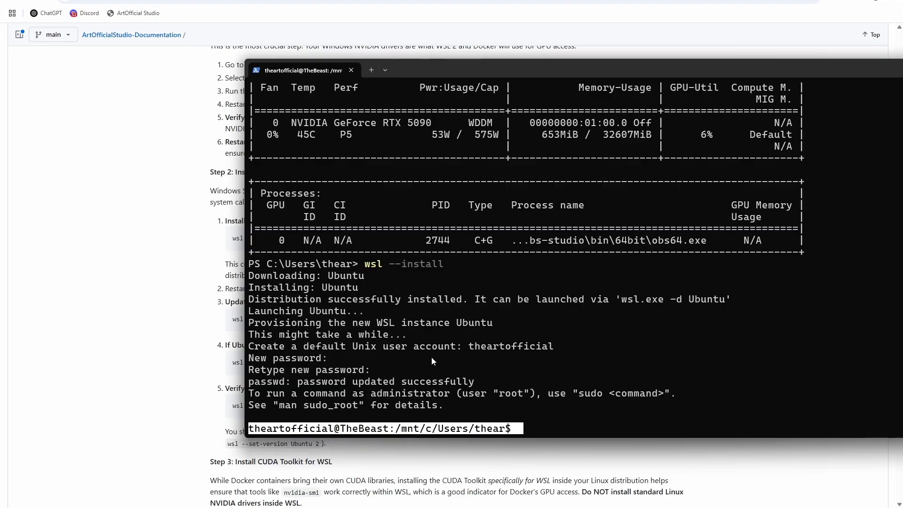
Review the guide's update and Ubuntu install steps alongside the terminal
{"action": "scroll", "coordinate": [262, 309], "scroll_direction": "down", "scroll_amount": 2}
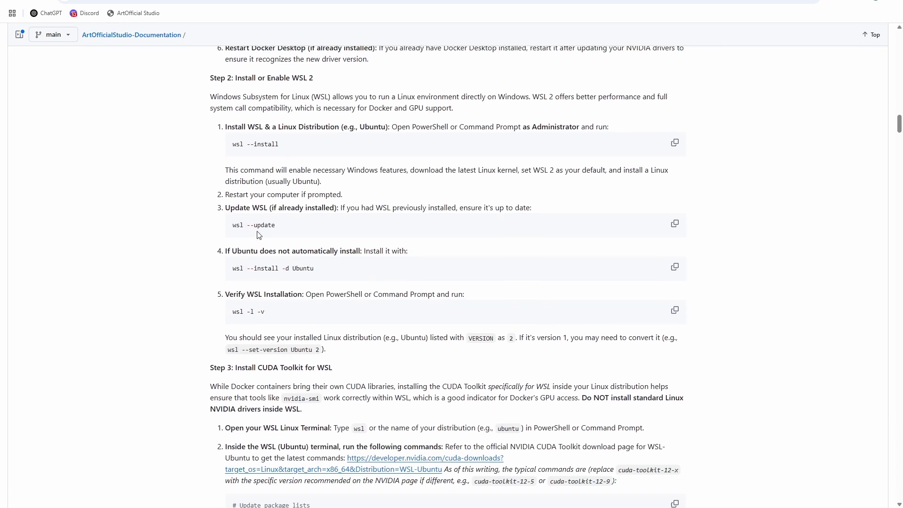
{"action": "left_click_drag", "start_coordinate": [224, 207], "coordinate": [329, 270]}
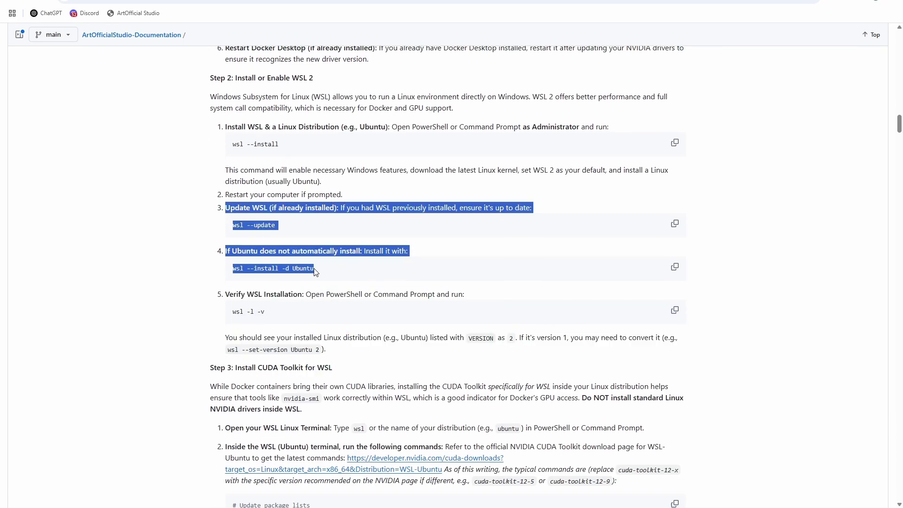
{"action": "left_click", "coordinate": [233, 205]}
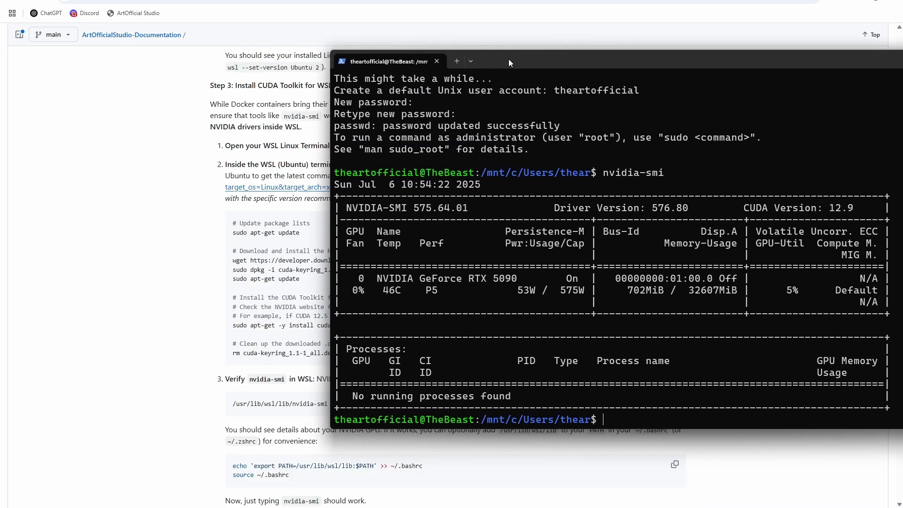
{"action": "left_click_drag", "start_coordinate": [511, 38], "coordinate": [426, 36]}
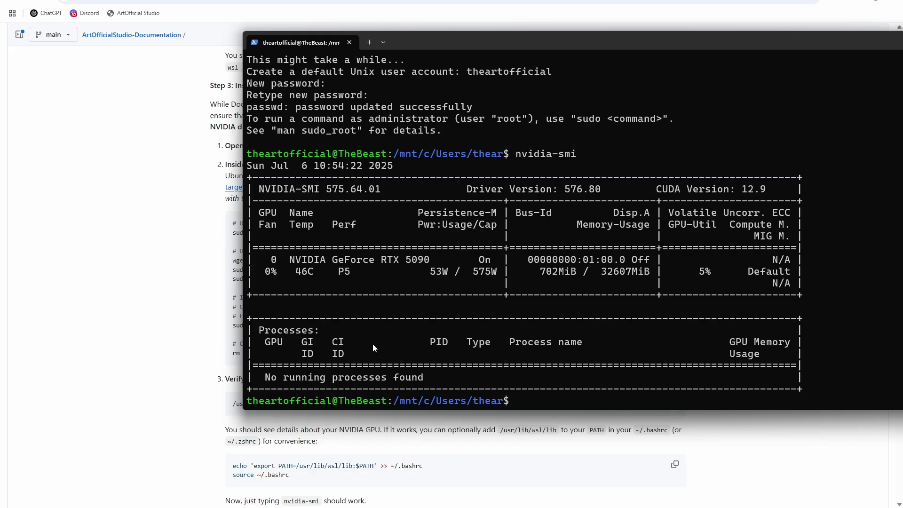
Check Ubuntu's nvidia-smi table for the RTX 5090, then open Docker's Windows install guide
{"action": "left_click_drag", "start_coordinate": [778, 383], "coordinate": [249, 195]}
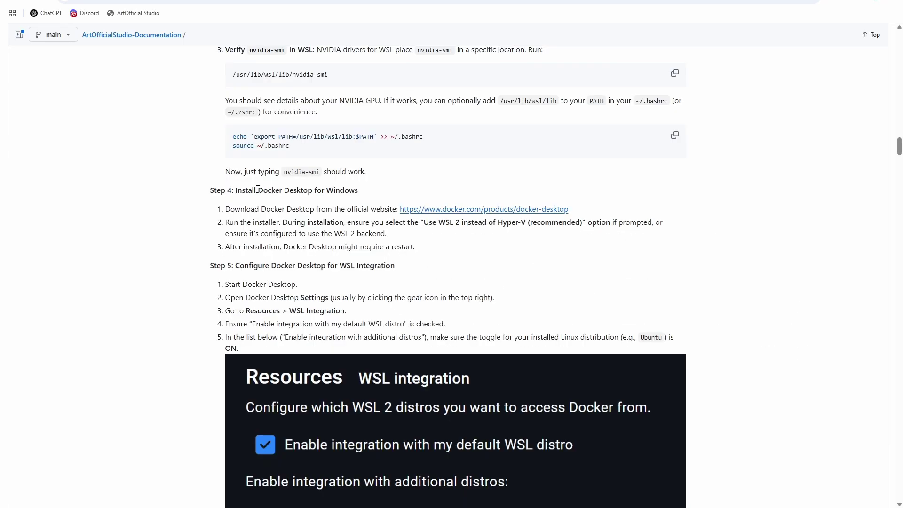
{"action": "scroll", "coordinate": [258, 189], "scroll_direction": "down", "scroll_amount": 2}
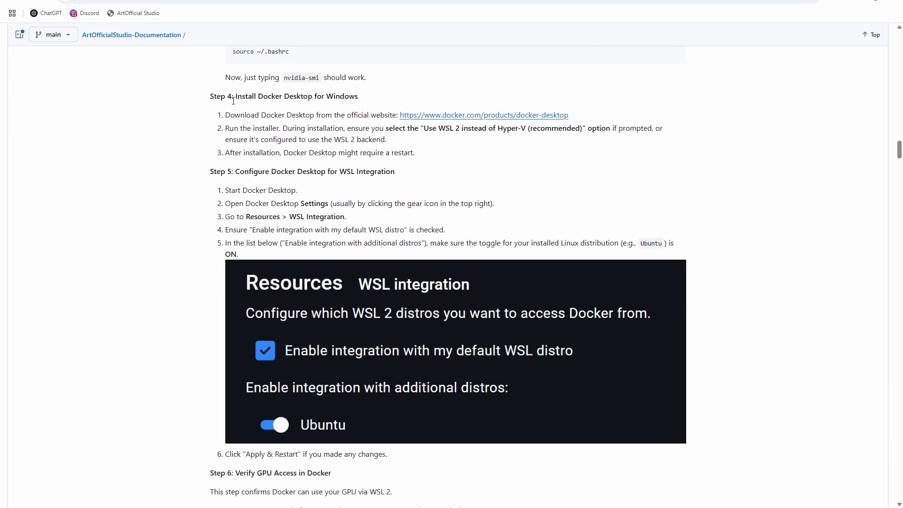
{"action": "left_click_drag", "start_coordinate": [902, 42], "coordinate": [459, 95]}
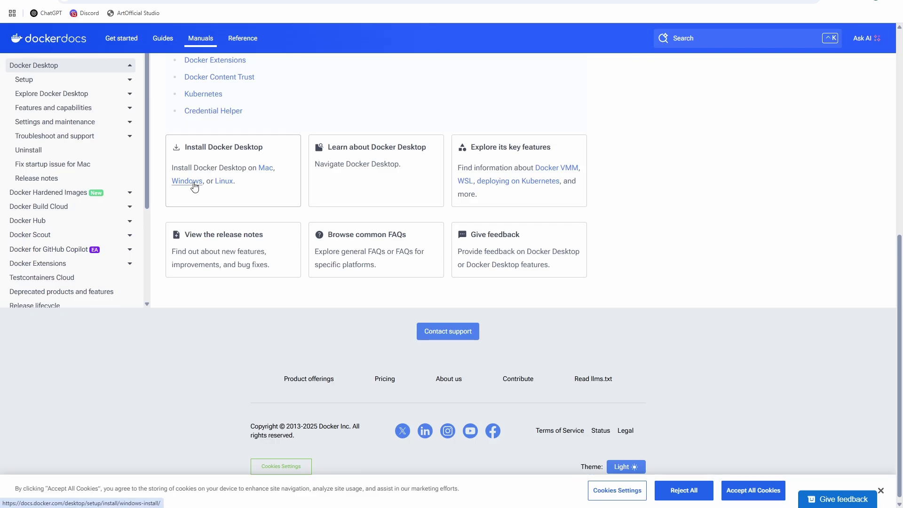
{"action": "left_click", "coordinate": [200, 187]}
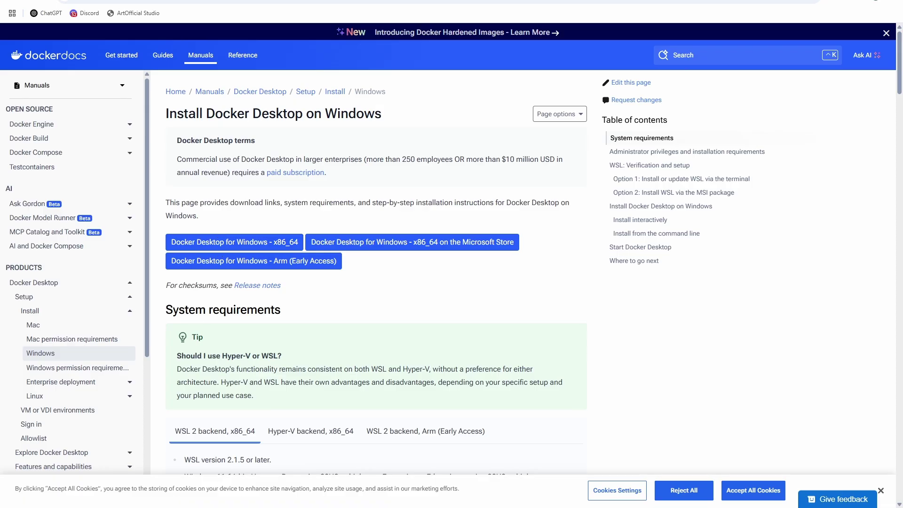
Confirm Docker Desktop shows Installed in Microsoft Store, then launch it from Windows search
{"action": "key", "text": "alt+Tab"}
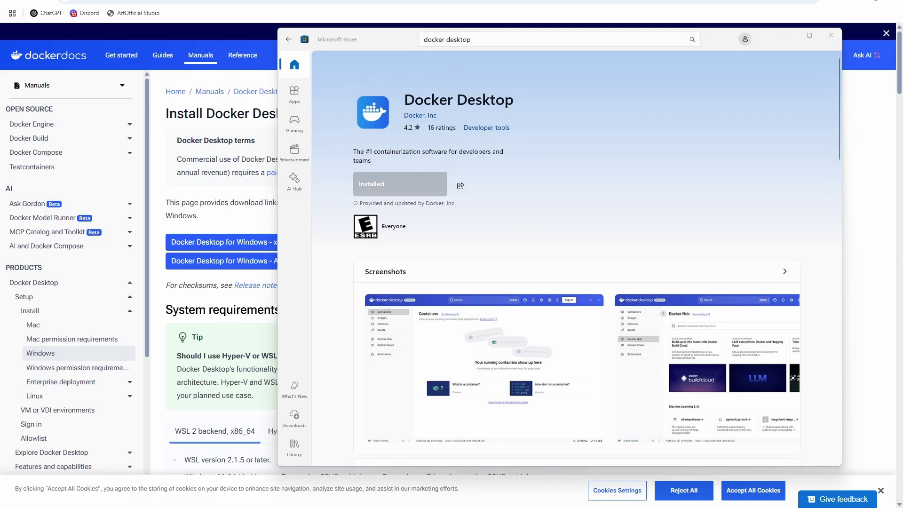
{"action": "key", "text": "alt+Tab"}
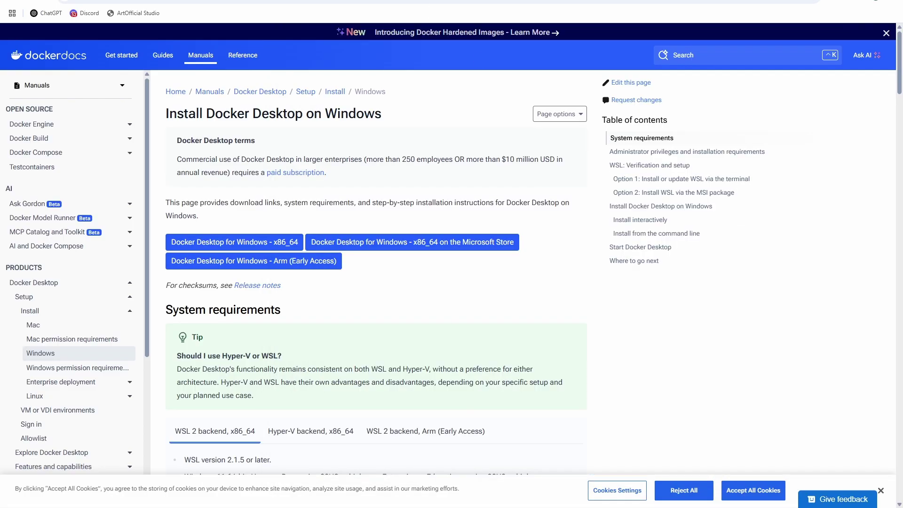
{"action": "key", "text": "super"}
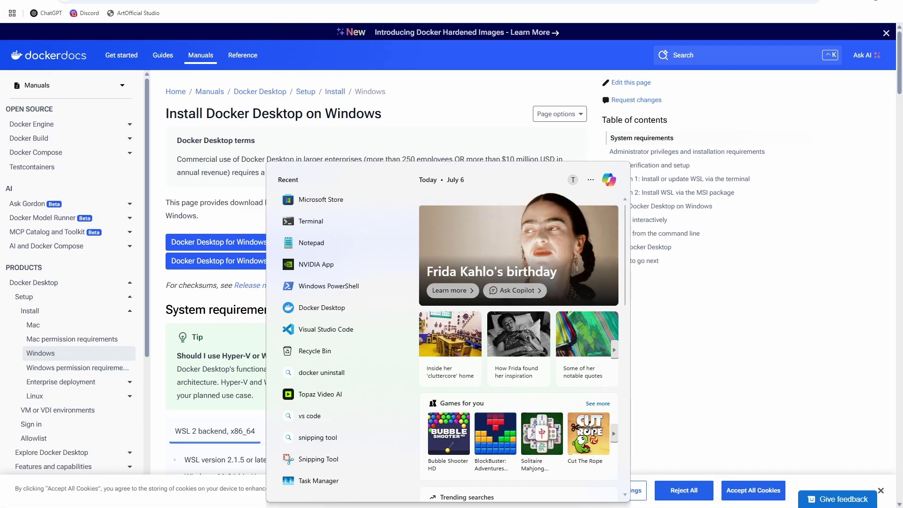
{"action": "type", "text": "docker"}
{"action": "key", "text": "Return"}
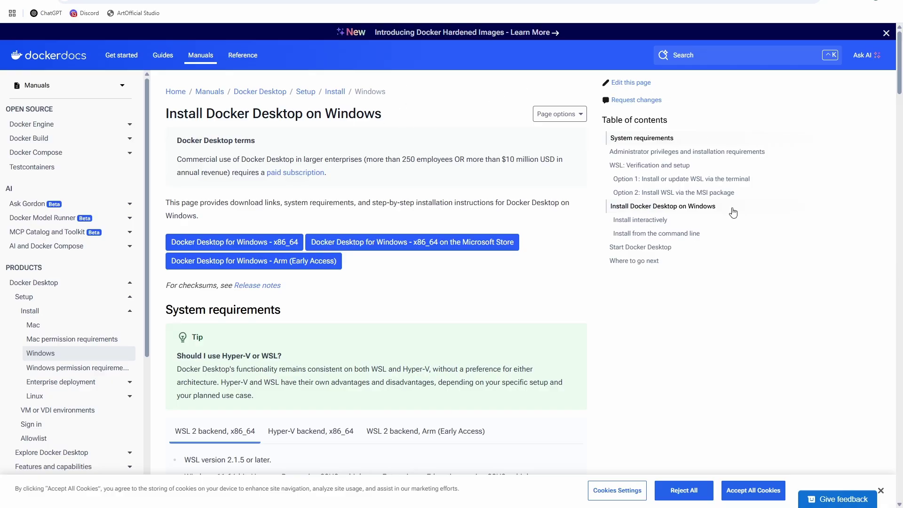
Sign in to Docker Desktop with a personal account and dismiss the signed-in notification
{"action": "left_click", "coordinate": [420, 206]}
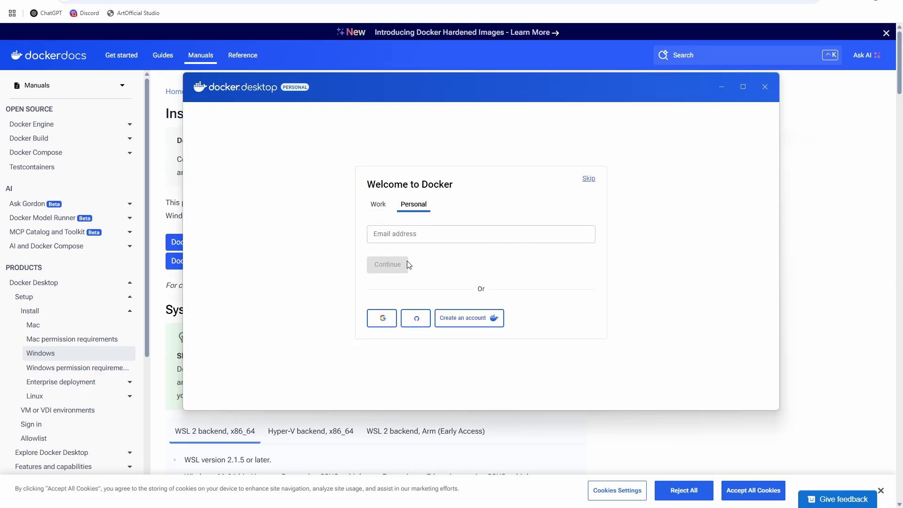
{"action": "left_click", "coordinate": [401, 239]}
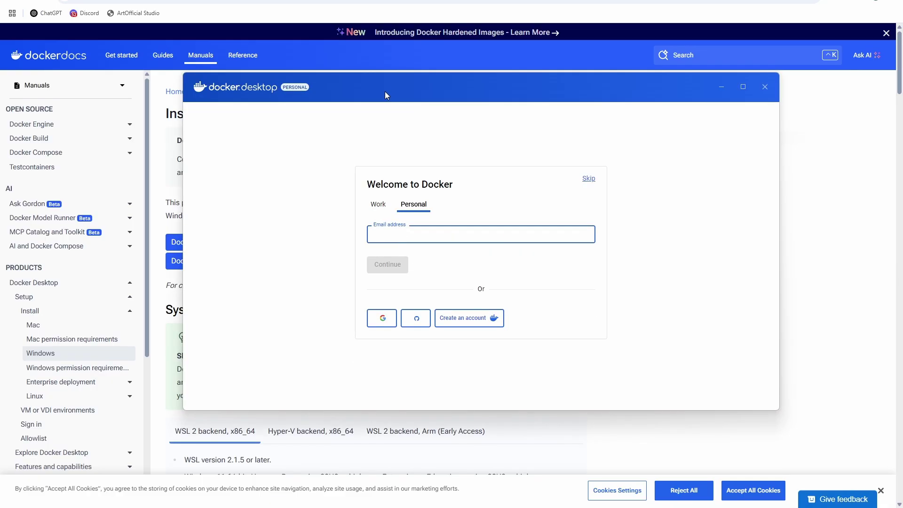
{"action": "left_click_drag", "start_coordinate": [383, 86], "coordinate": [902, 93]}
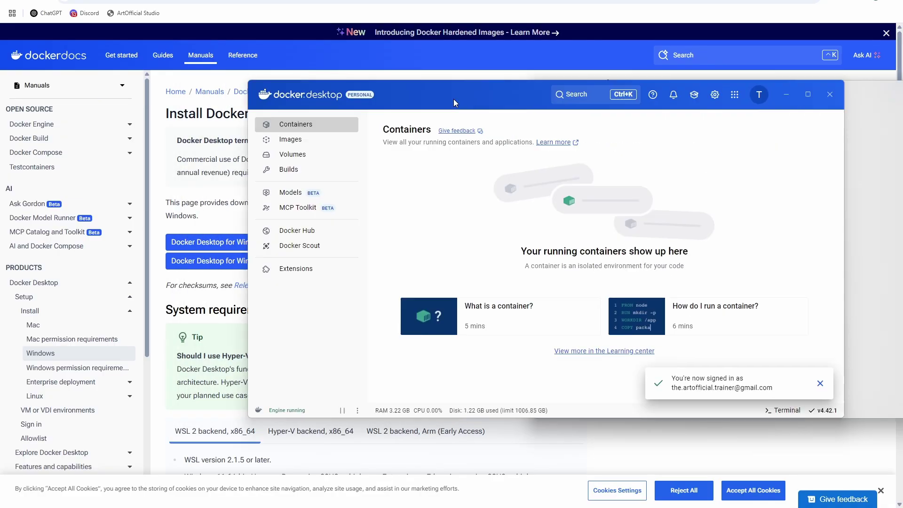
{"action": "left_click_drag", "start_coordinate": [454, 99], "coordinate": [418, 87]}
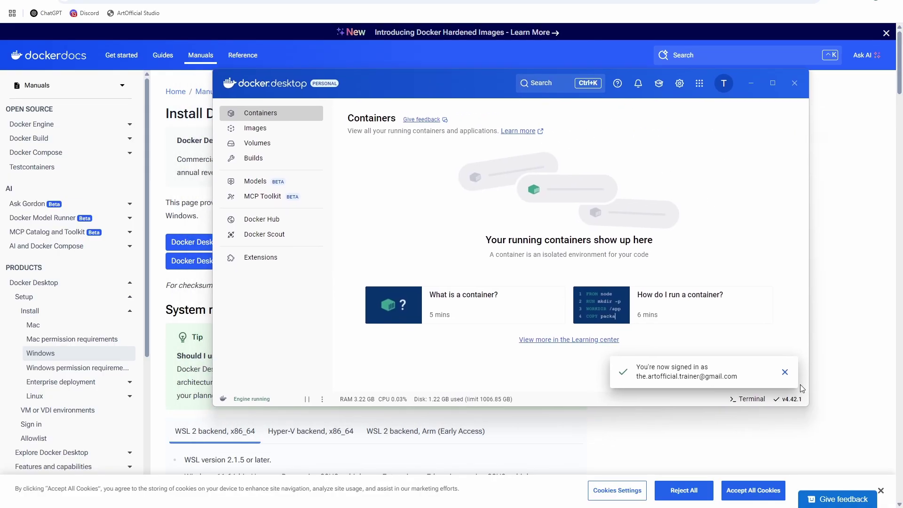
{"action": "left_click", "coordinate": [785, 372]}
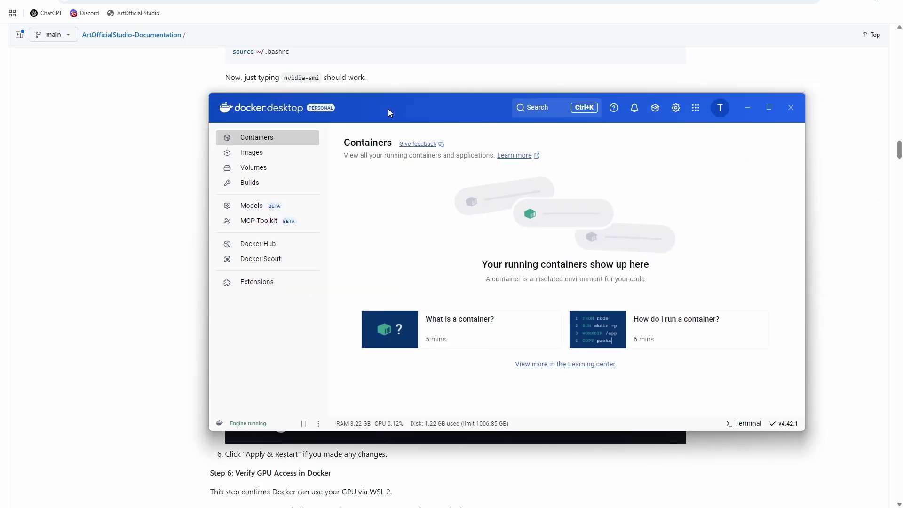
Centre the Docker Desktop window over the documentation page
{"action": "left_click_drag", "start_coordinate": [388, 109], "coordinate": [426, 313]}
{"action": "left_click_drag", "start_coordinate": [488, 125], "coordinate": [509, 86]}
{"action": "left_click_drag", "start_coordinate": [574, 86], "coordinate": [408, 85]}
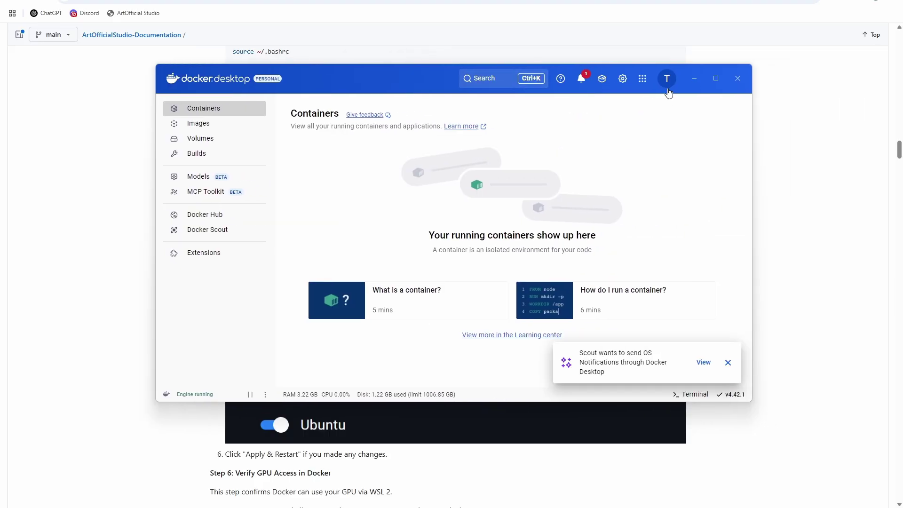
Enable Ubuntu under Settings > Resources > WSL integration, apply and restart, then close Docker Desktop
{"action": "left_click", "coordinate": [728, 362]}
{"action": "left_click", "coordinate": [623, 83]}
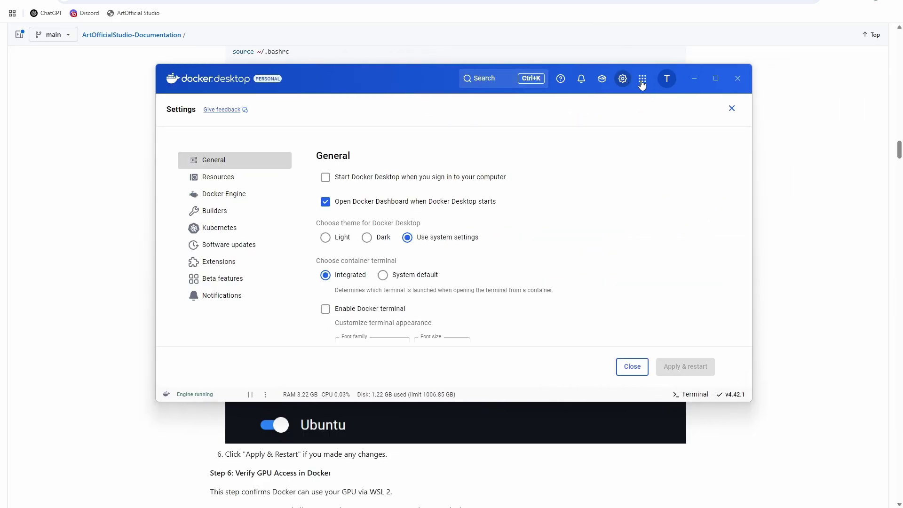
{"action": "left_click", "coordinate": [219, 182]}
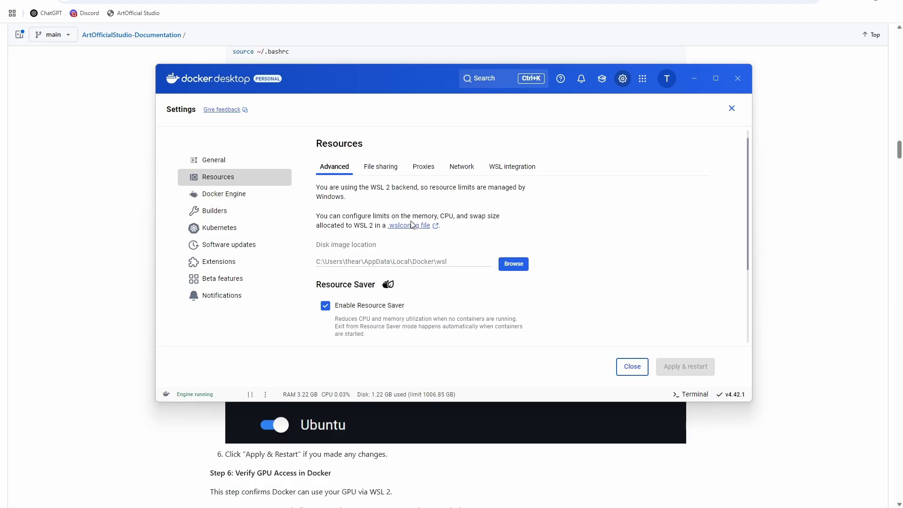
{"action": "left_click", "coordinate": [512, 180]}
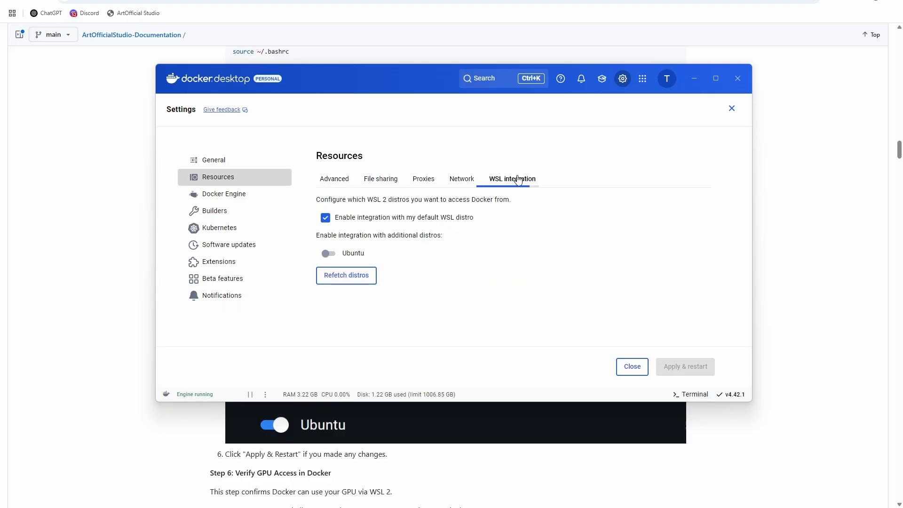
{"action": "left_click", "coordinate": [331, 255]}
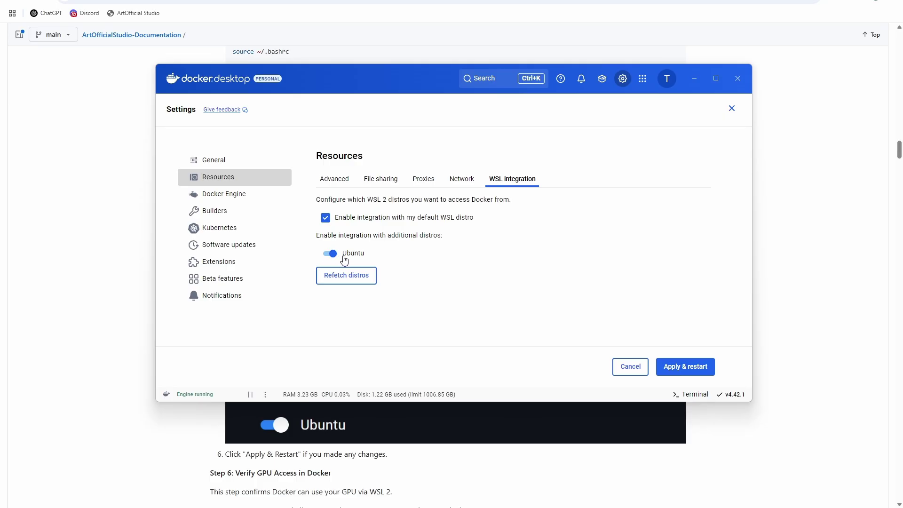
{"action": "left_click", "coordinate": [679, 367]}
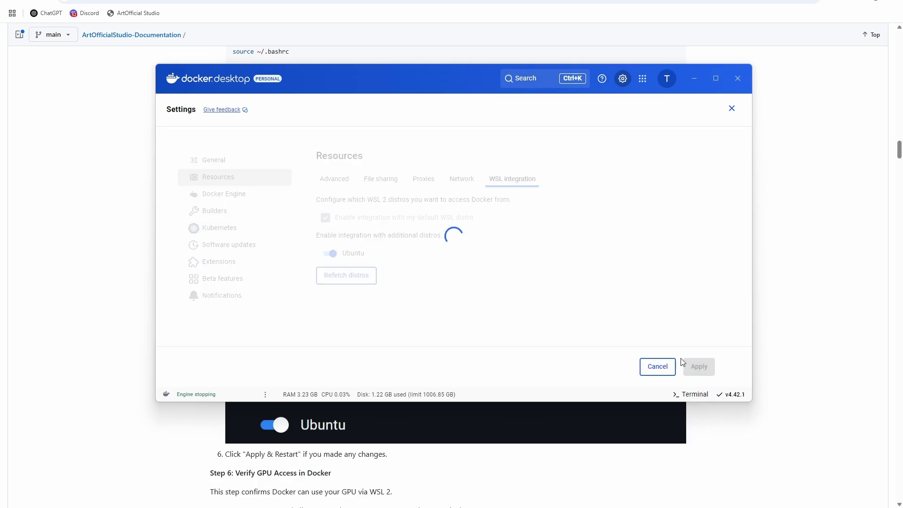
{"action": "left_click", "coordinate": [738, 79]}
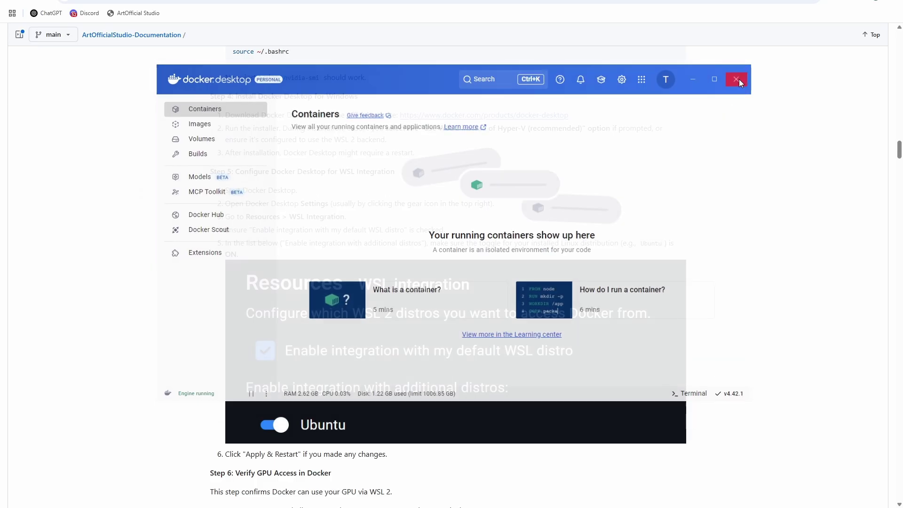
Copy Step 6's docker run --gpus all nvidia-smi command and launch Terminal from search
{"action": "scroll", "coordinate": [377, 250], "scroll_direction": "down", "scroll_amount": 5}
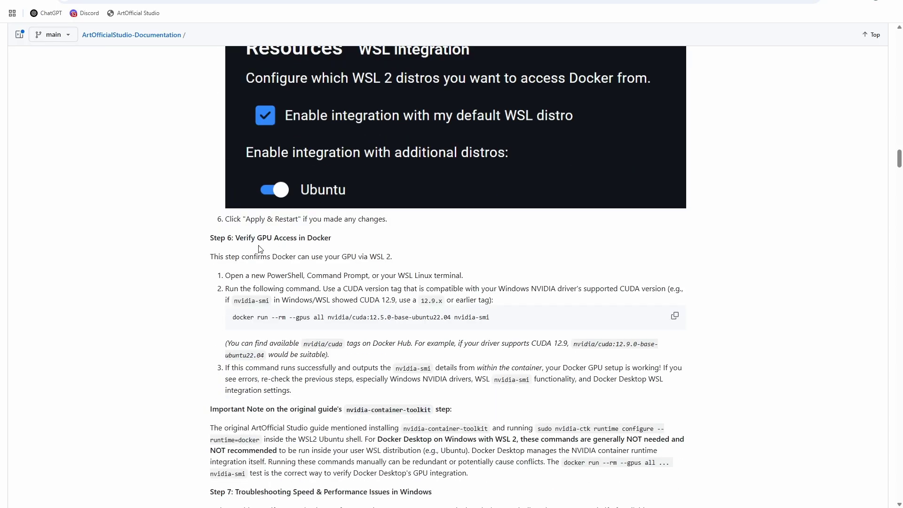
{"action": "left_click", "coordinate": [675, 320]}
{"action": "key", "text": "super"}
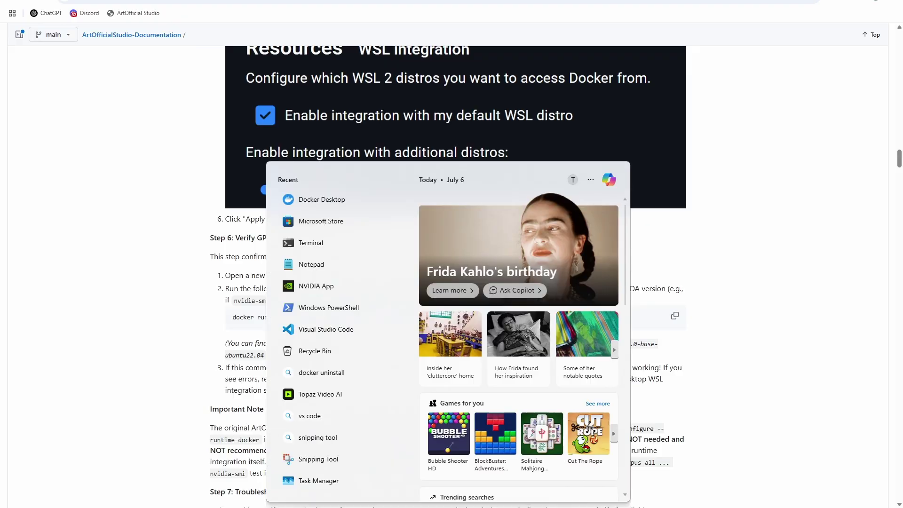
{"action": "type", "text": "terminal"}
{"action": "key", "text": "Return"}
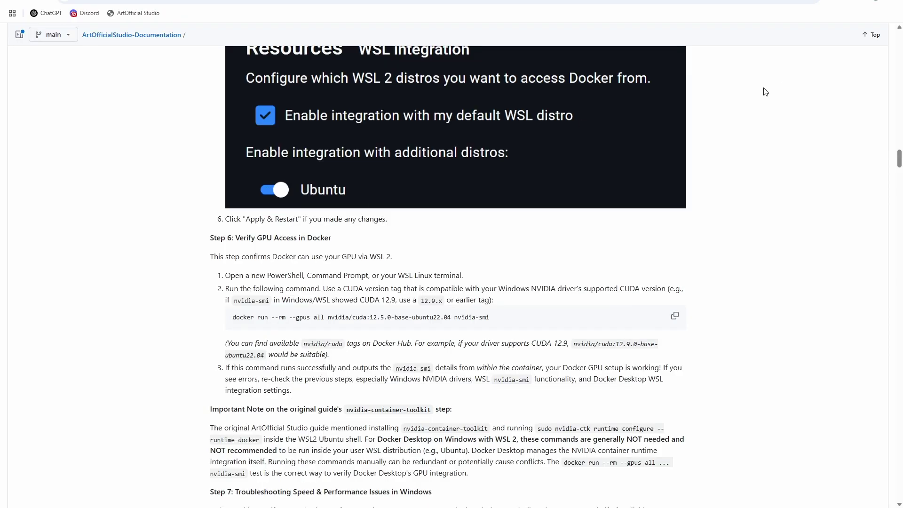
Paste the docker run --gpus all nvidia-smi command into PowerShell and run it
{"action": "left_click_drag", "start_coordinate": [902, 101], "coordinate": [388, 76]}
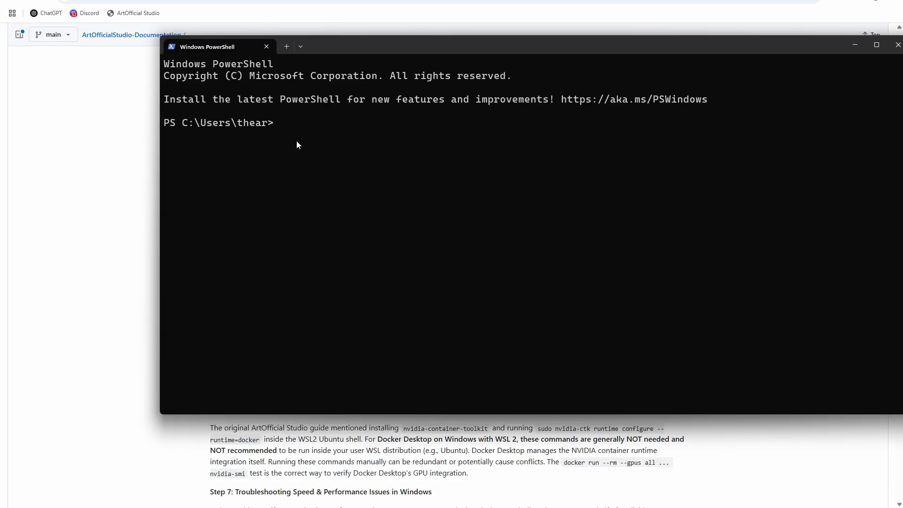
{"action": "left_click_drag", "start_coordinate": [401, 51], "coordinate": [301, 81]}
{"action": "right_click", "coordinate": [142, 182]}
{"action": "left_click_drag", "start_coordinate": [204, 77], "coordinate": [253, 82]}
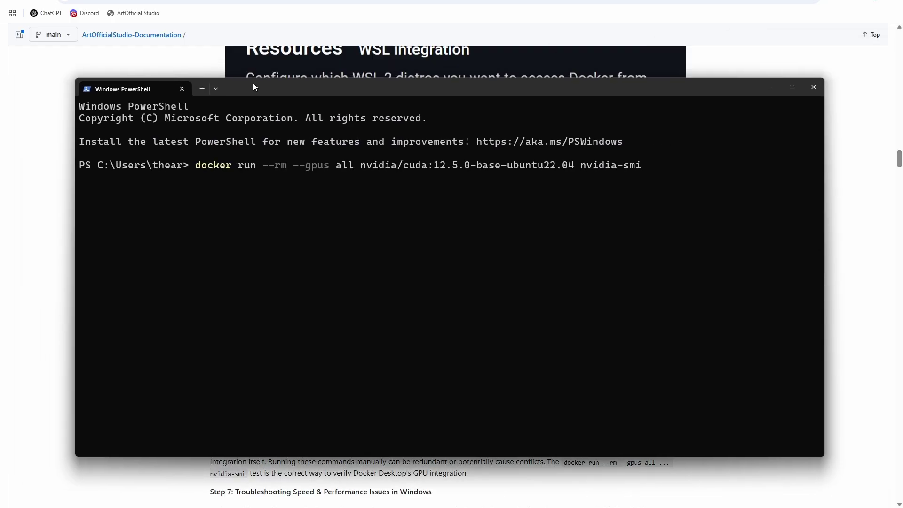
{"action": "key", "text": "Return"}
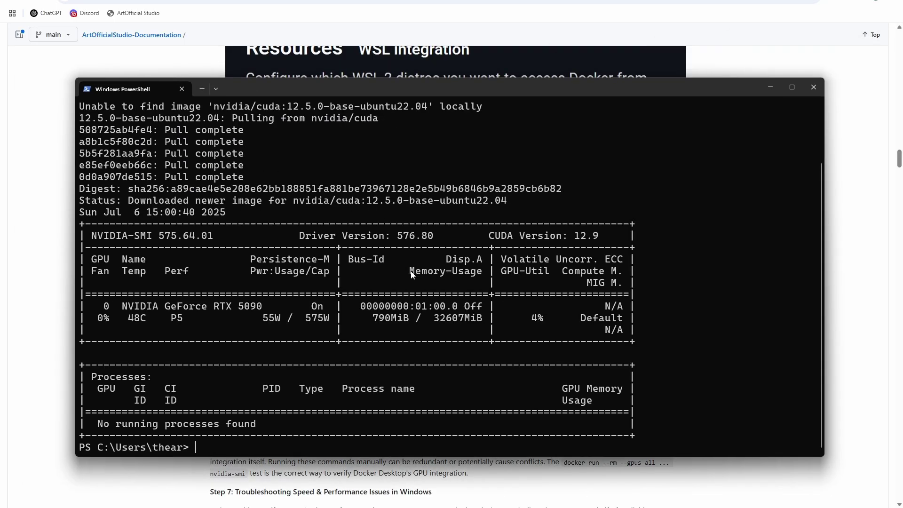
Review the output, highlighting the nvidia/cuda:12.5.0-base-ubuntu22.04 image and nvidia-smi in the command
{"action": "scroll", "coordinate": [364, 264], "scroll_direction": "up", "scroll_amount": 2}
{"action": "left_click_drag", "start_coordinate": [192, 165], "coordinate": [627, 167]}
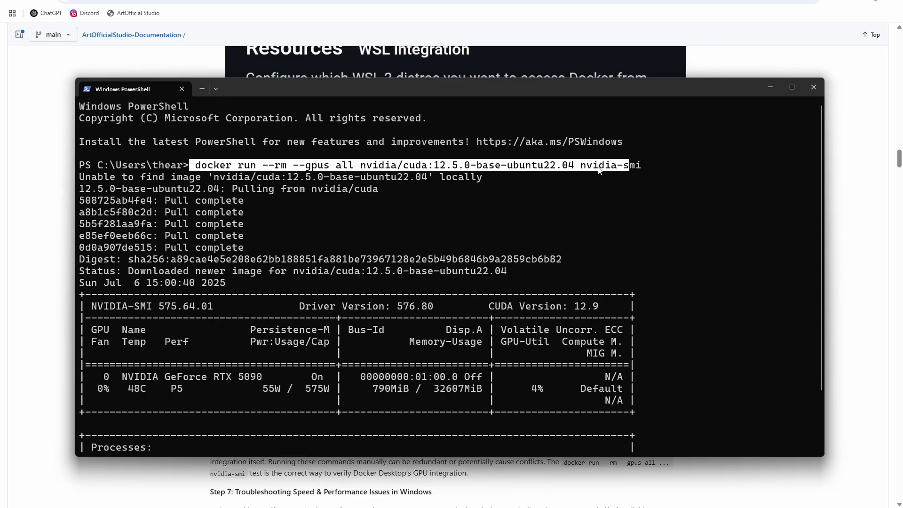
{"action": "left_click", "coordinate": [579, 163]}
{"action": "left_click_drag", "start_coordinate": [572, 165], "coordinate": [363, 170]}
{"action": "left_click", "coordinate": [564, 173]}
{"action": "left_click_drag", "start_coordinate": [579, 167], "coordinate": [638, 165]}
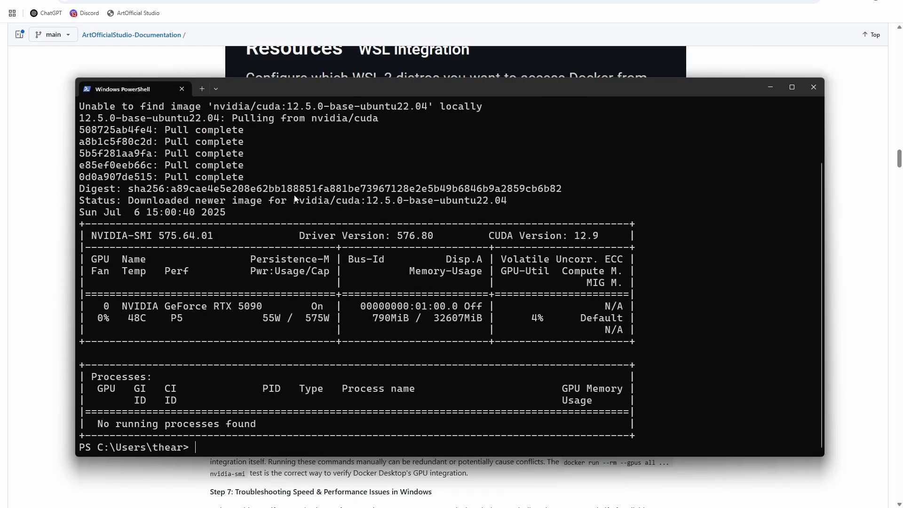
{"action": "left_click_drag", "start_coordinate": [256, 89], "coordinate": [902, 87]}
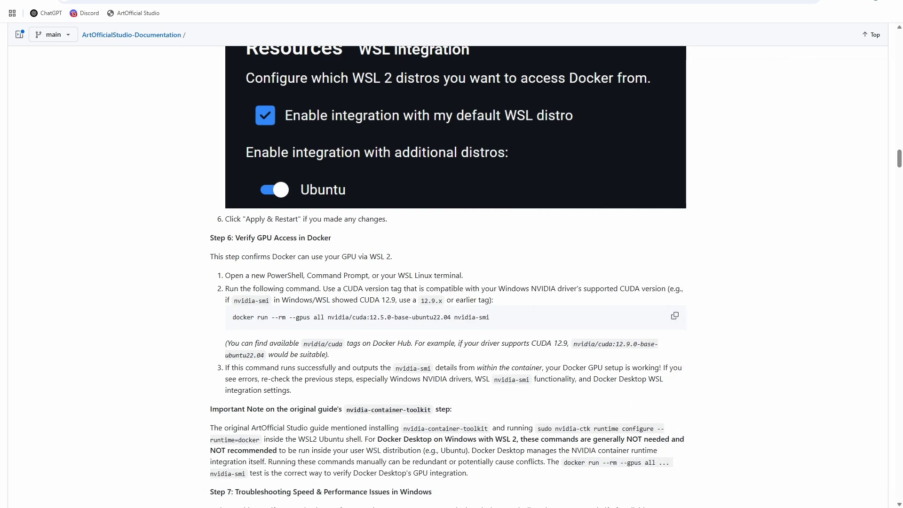
Launch the Ubuntu app from Start search
{"action": "key", "text": "super"}
{"action": "type", "text": "ubunt"}
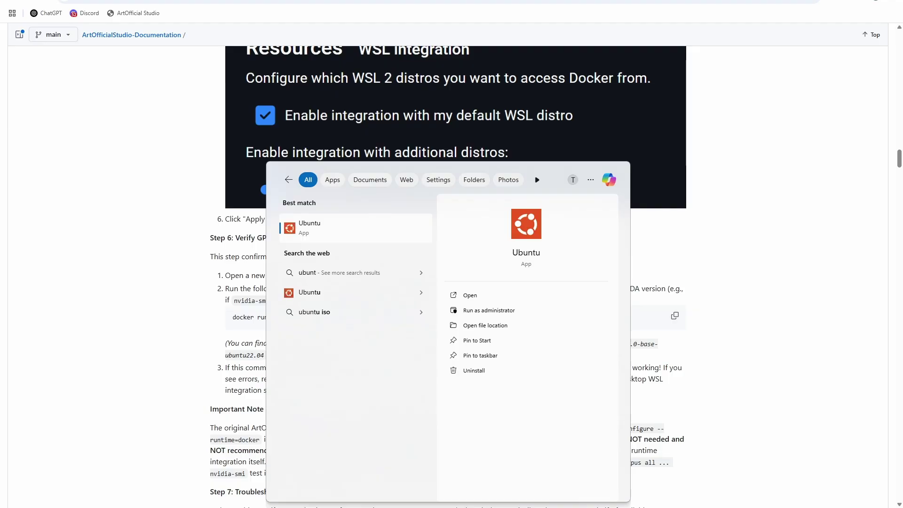
{"action": "key", "text": "Return"}
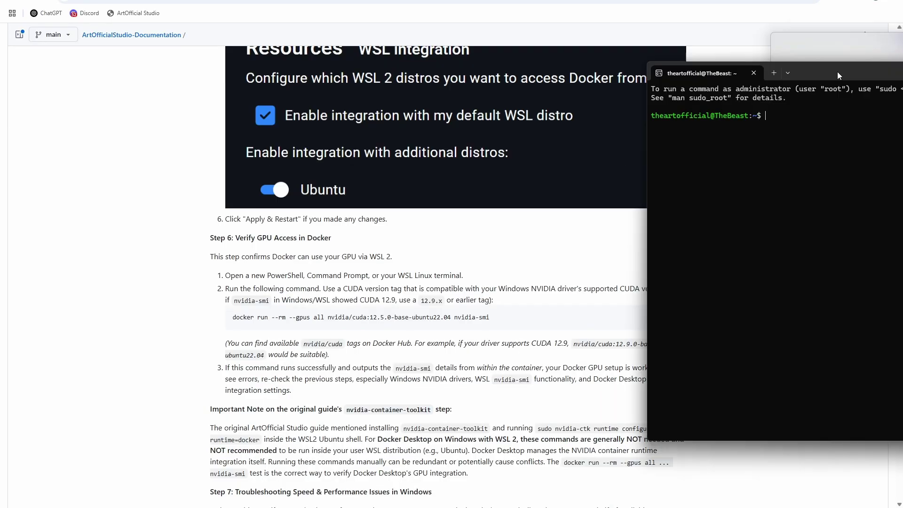
Paste and run the docker nvidia-smi command in Ubuntu, confirming the RTX 5090 with CUDA 12.9
{"action": "left_click_drag", "start_coordinate": [837, 72], "coordinate": [378, 70]}
{"action": "key", "text": "ctrl+v"}
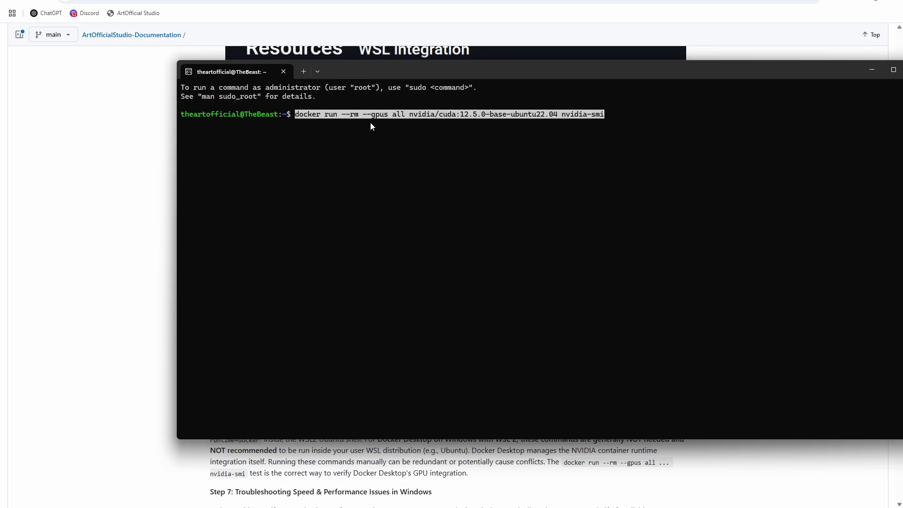
{"action": "key", "text": "Return"}
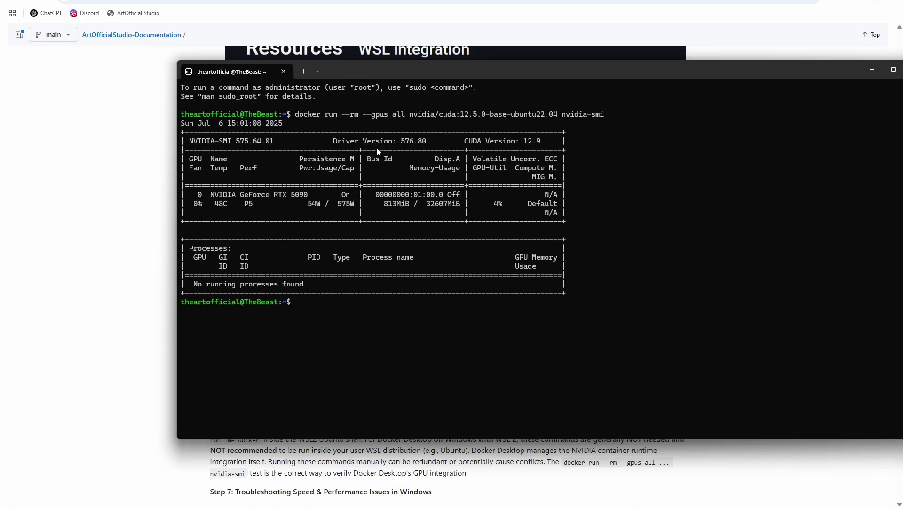
{"action": "left_click_drag", "start_coordinate": [345, 76], "coordinate": [902, 62]}
{"action": "left_click_drag", "start_coordinate": [902, 94], "coordinate": [278, 92]}
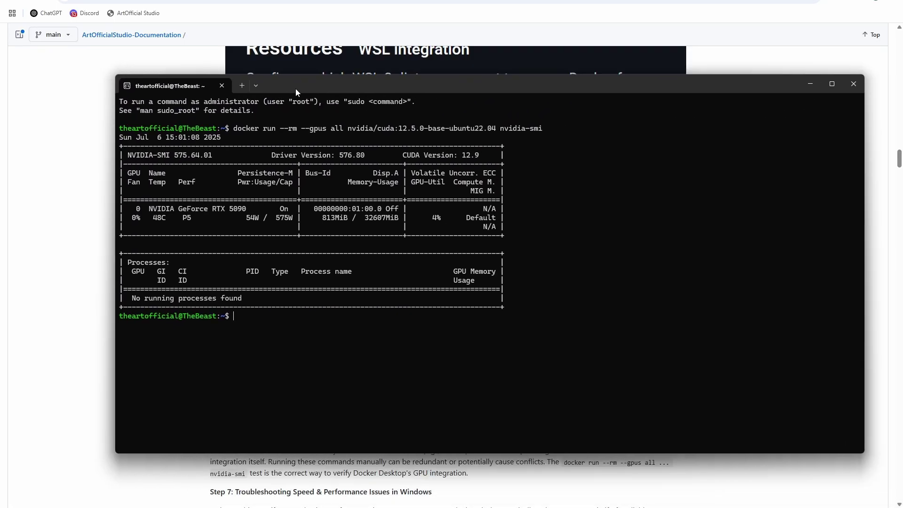
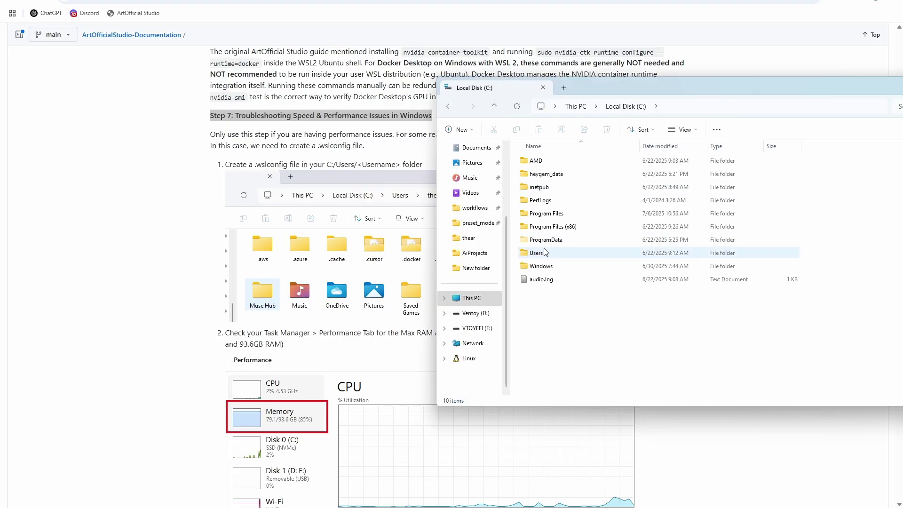
Go to the user's home folder under C:\Users and start a new text document, cancelling its rename
{"action": "double_click", "coordinate": [545, 249]}
{"action": "double_click", "coordinate": [531, 187]}
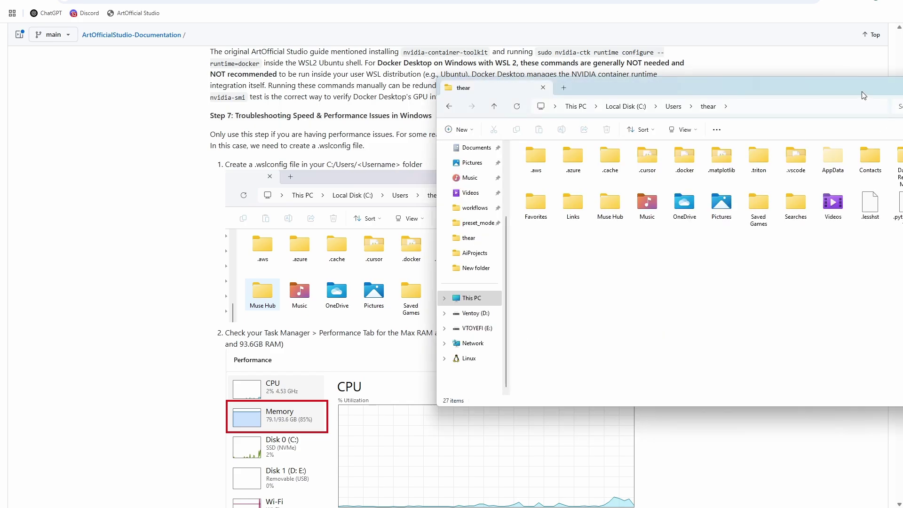
{"action": "left_click_drag", "start_coordinate": [862, 92], "coordinate": [616, 86]}
{"action": "right_click", "coordinate": [517, 264]}
{"action": "mouse_move", "coordinate": [563, 329]}
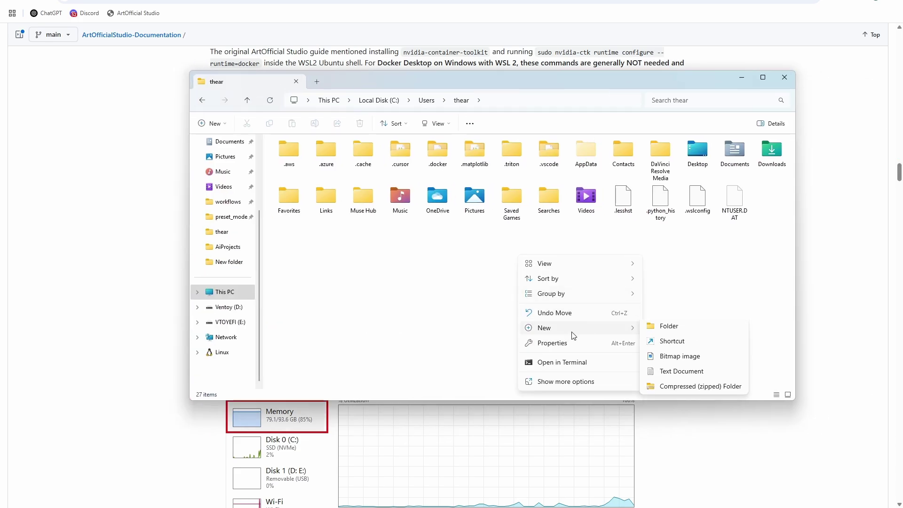
{"action": "left_click", "coordinate": [668, 373]}
{"action": "type", "text": ".wslconfig"}
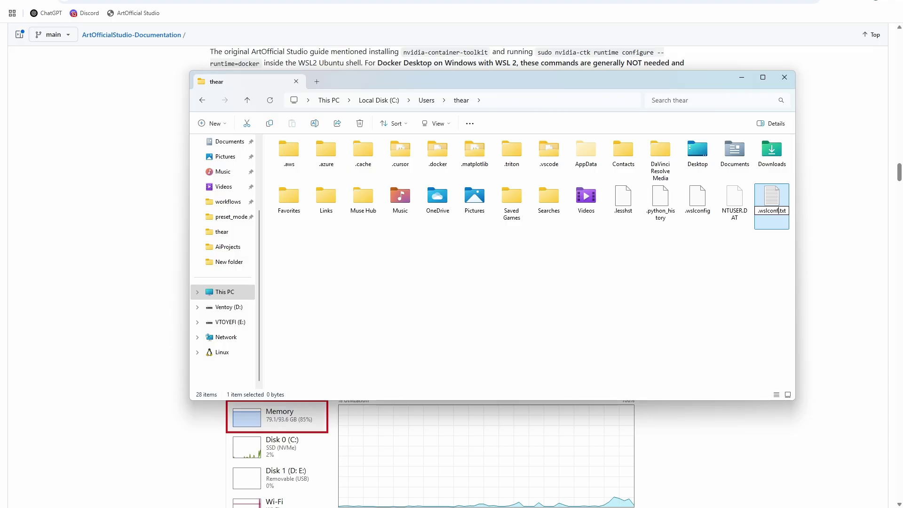
{"action": "key", "text": "Escape"}
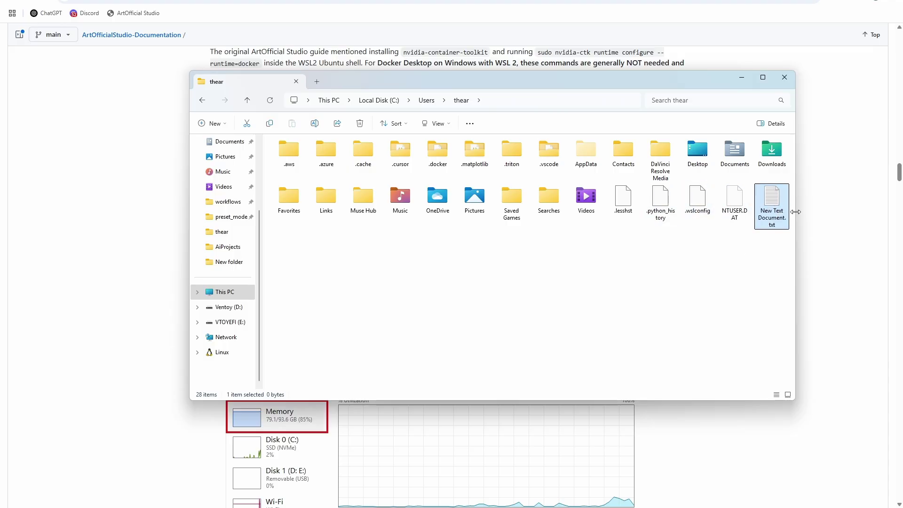
Delete the stray New Text Document and open the existing .wslconfig in Notepad
{"action": "right_click", "coordinate": [776, 209]}
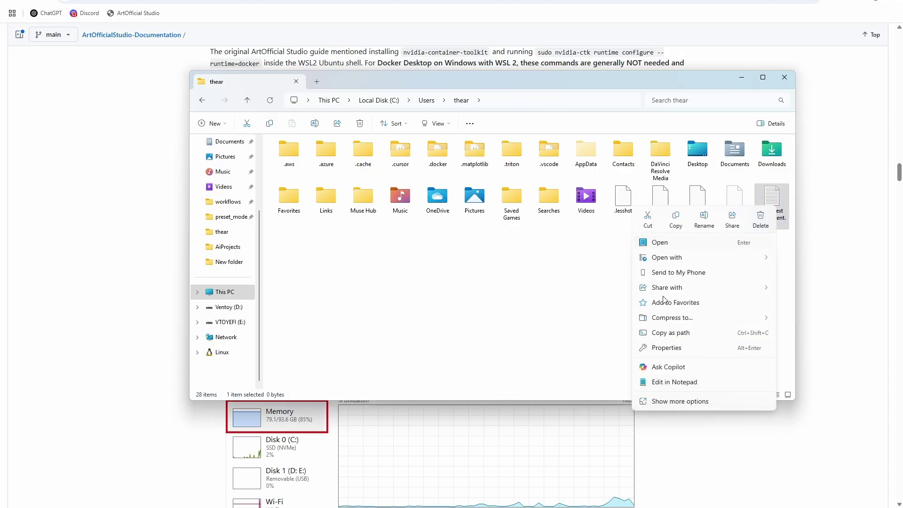
{"action": "left_click", "coordinate": [762, 221]}
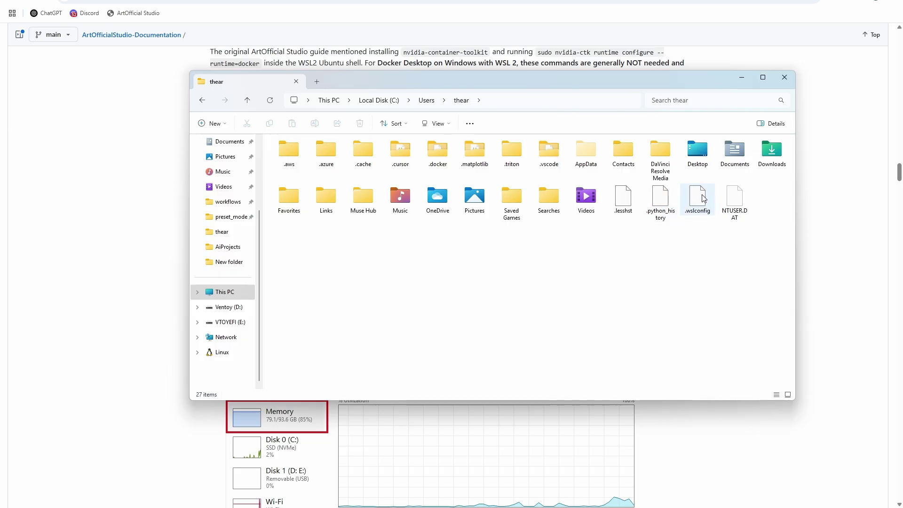
{"action": "double_click", "coordinate": [698, 197]}
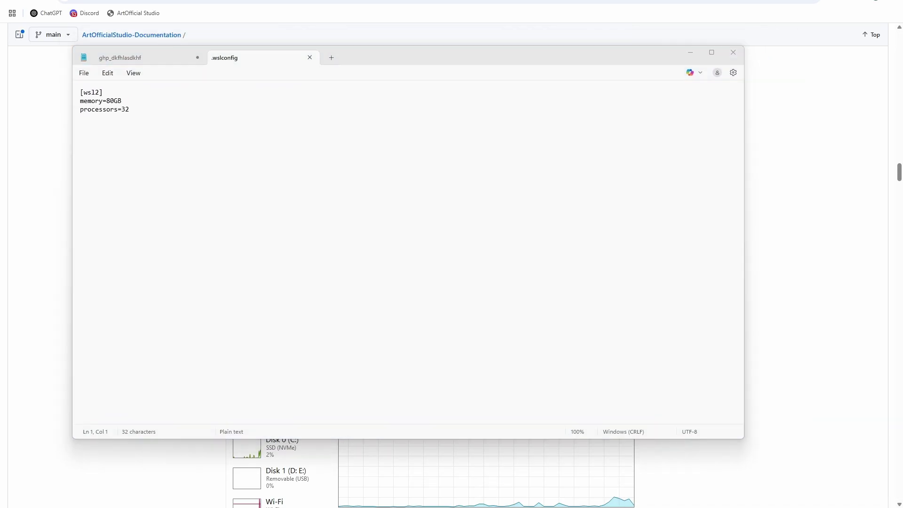
Review the [wsl2] section of .wslconfig and launch Task Manager to check system resources
{"action": "left_click_drag", "start_coordinate": [468, 56], "coordinate": [784, 128]}
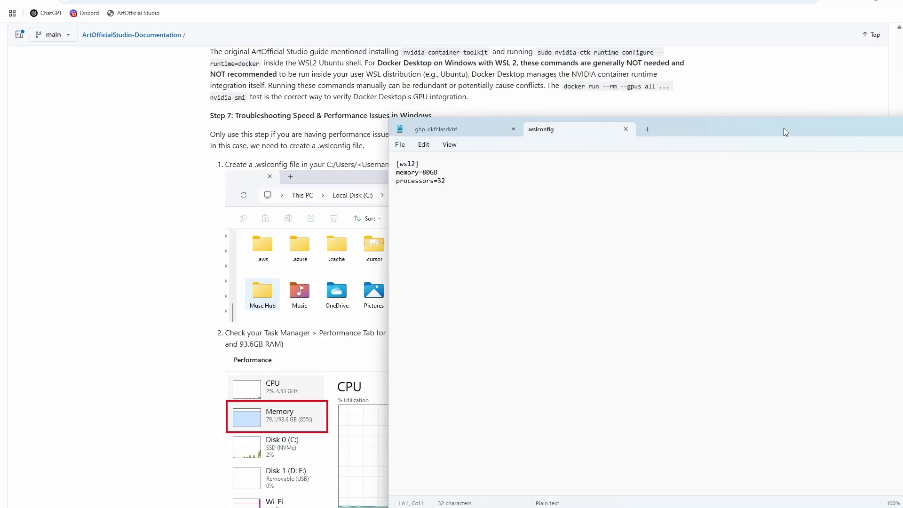
{"action": "left_click_drag", "start_coordinate": [422, 163], "coordinate": [397, 164]}
{"action": "left_click", "coordinate": [397, 164]}
{"action": "key", "text": "super"}
{"action": "type", "text": "perfo"}
{"action": "key", "text": "BackSpace"}
{"action": "key", "text": "BackSpace"}
{"action": "key", "text": "BackSpace"}
{"action": "key", "text": "BackSpace"}
{"action": "key", "text": "BackSpace"}
{"action": "type", "text": "task"}
{"action": "key", "text": "Return"}
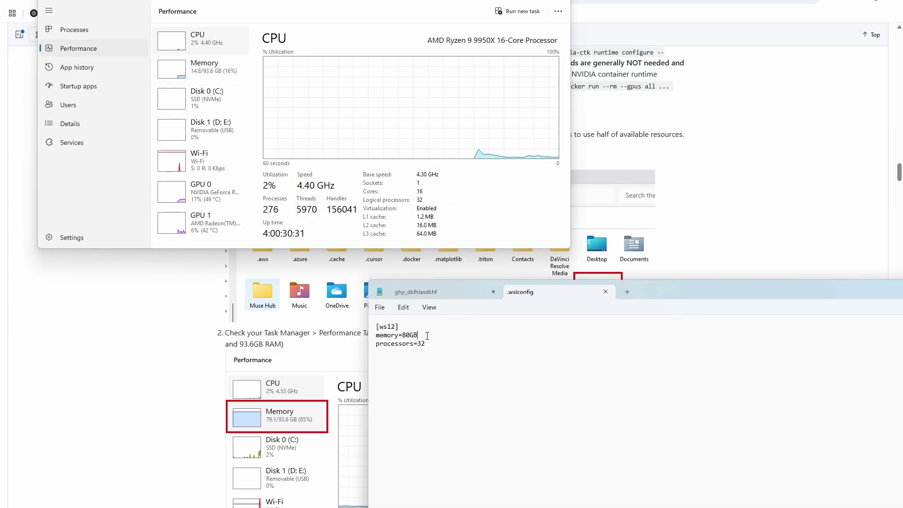
Confirm memory=80GB and processors=32 suit the machine, then close Notepad unchanged
{"action": "left_click_drag", "start_coordinate": [425, 336], "coordinate": [377, 335]}
{"action": "left_click", "coordinate": [407, 334]}
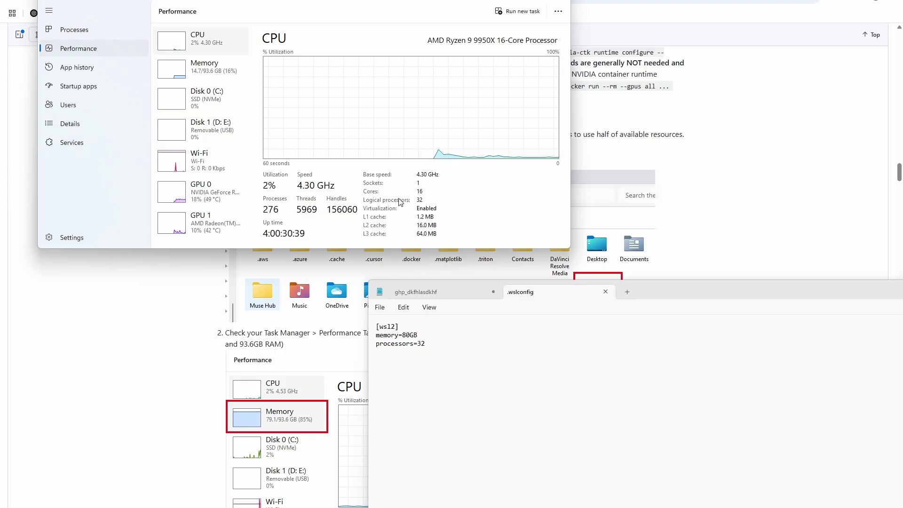
{"action": "left_click_drag", "start_coordinate": [425, 344], "coordinate": [367, 344]}
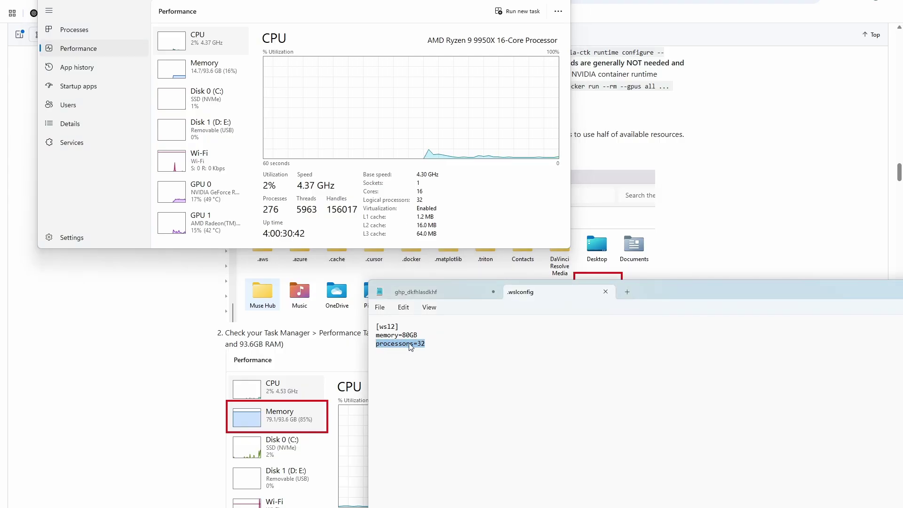
{"action": "left_click", "coordinate": [418, 343]}
{"action": "double_click", "coordinate": [421, 343]}
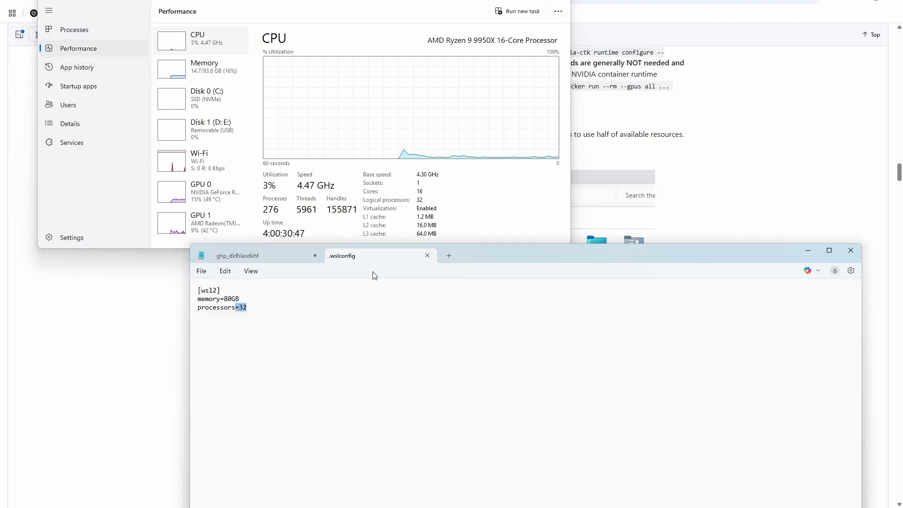
{"action": "key", "text": "End"}
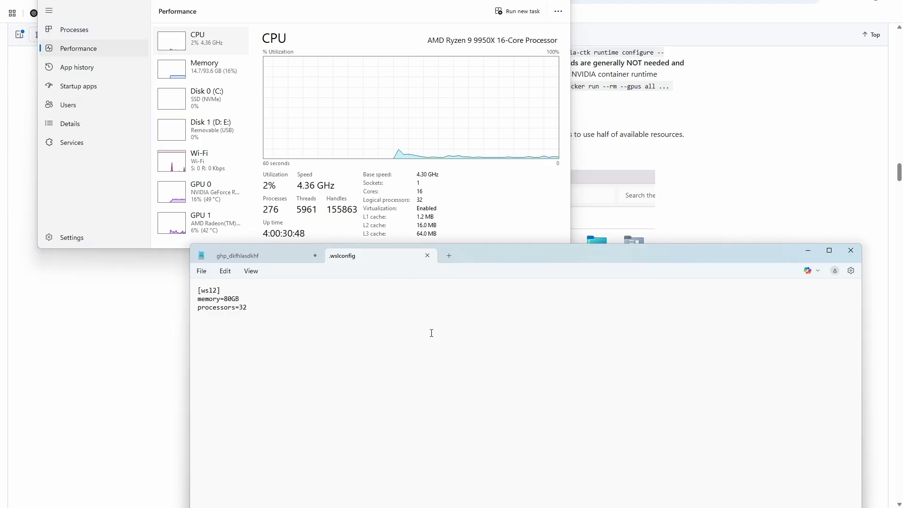
{"action": "left_click", "coordinate": [854, 253]}
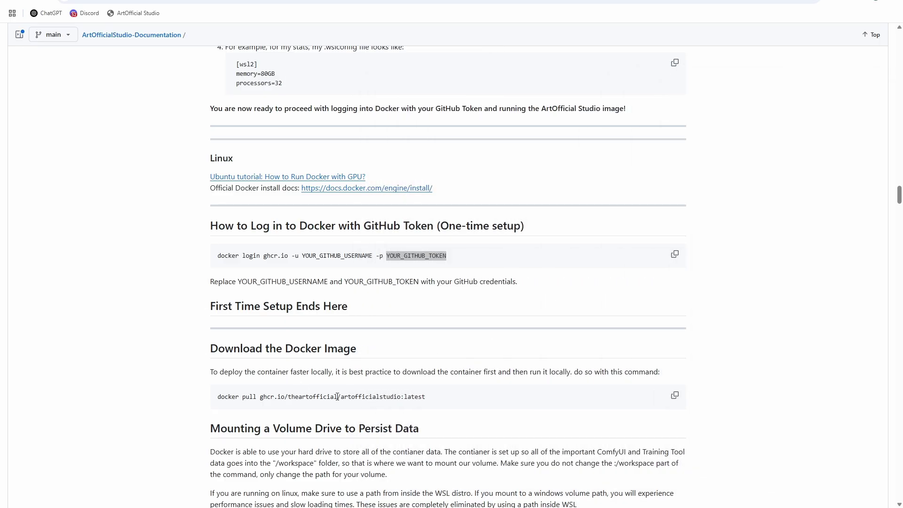
Copy the README's docker pull ghcr.io/theartofficial/artofficialstudio:latest command and run it in PowerShell
{"action": "scroll", "coordinate": [337, 396], "scroll_direction": "down", "scroll_amount": 3}
{"action": "left_click", "coordinate": [674, 255]}
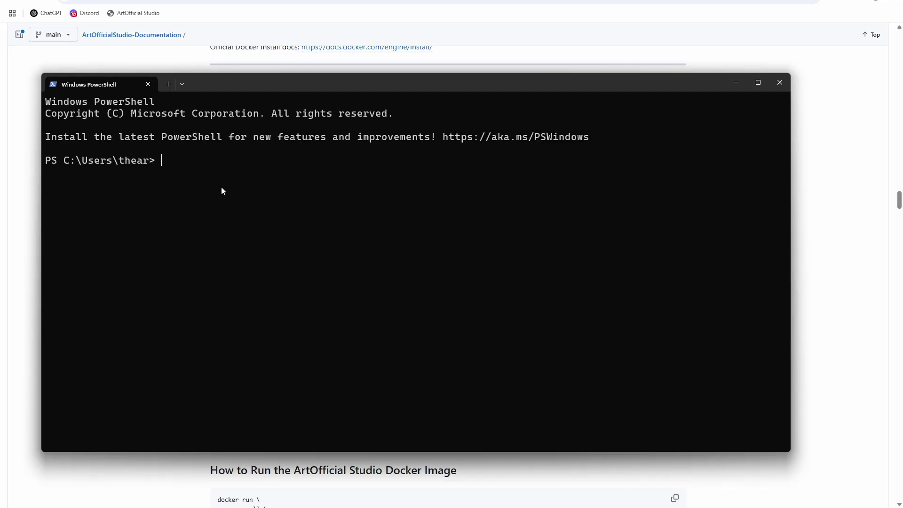
{"action": "key", "text": "ctrl+v"}
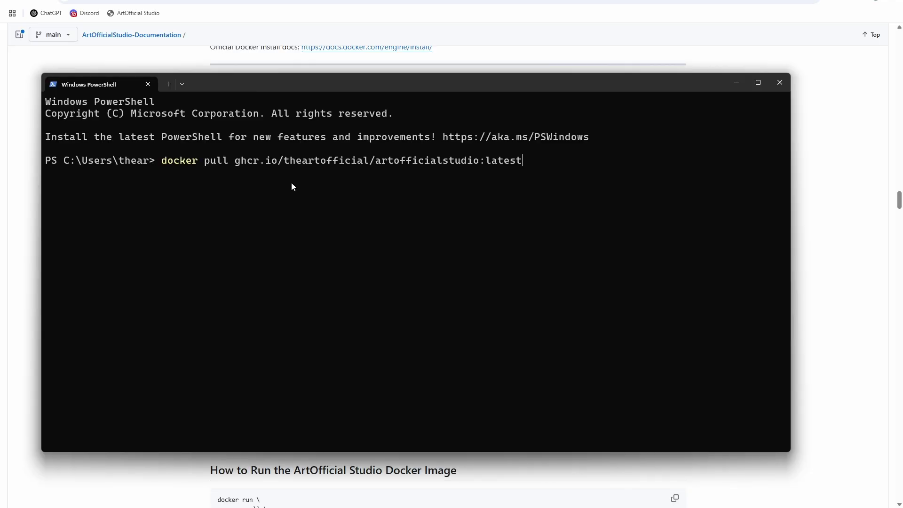
{"action": "key", "text": "Return"}
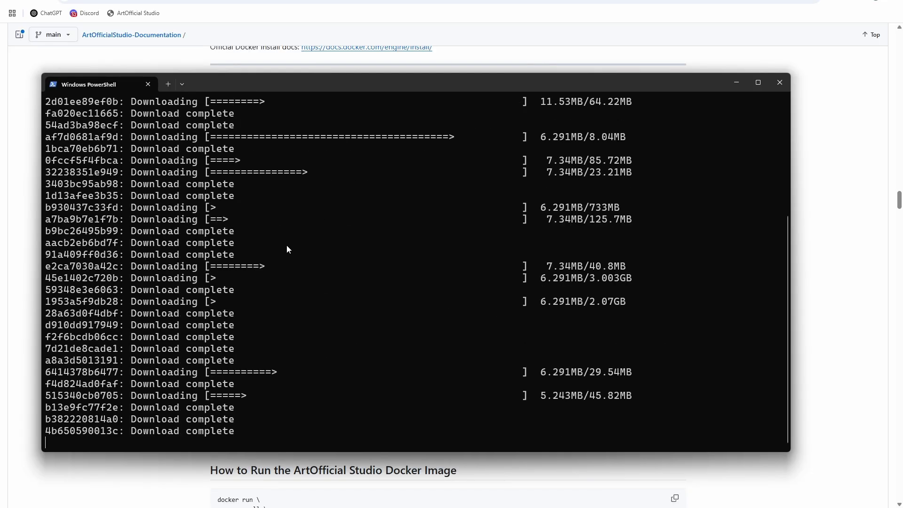
{"action": "scroll", "coordinate": [292, 246], "scroll_direction": "up", "scroll_amount": 5}
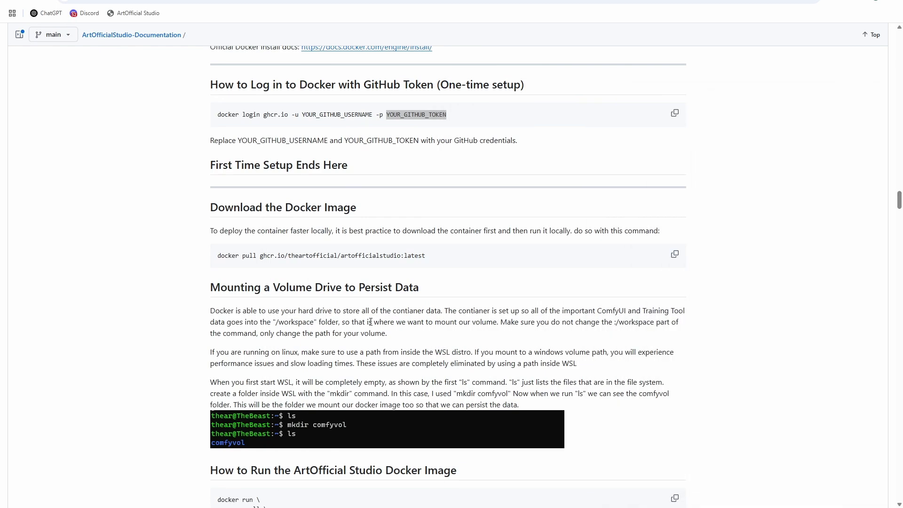
{"action": "scroll", "coordinate": [371, 322], "scroll_direction": "down", "scroll_amount": 2}
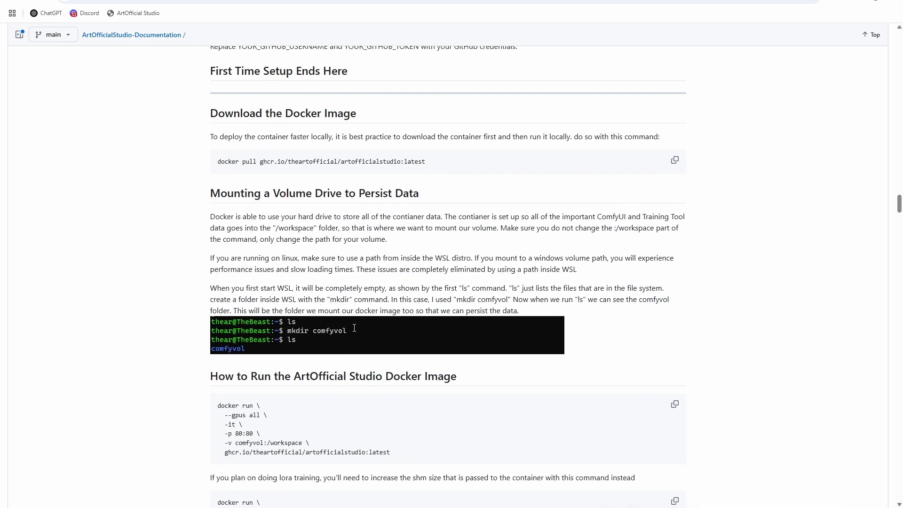
{"action": "scroll", "coordinate": [362, 323], "scroll_direction": "up", "scroll_amount": 15}
{"action": "scroll", "coordinate": [357, 323], "scroll_direction": "up", "scroll_amount": 20}
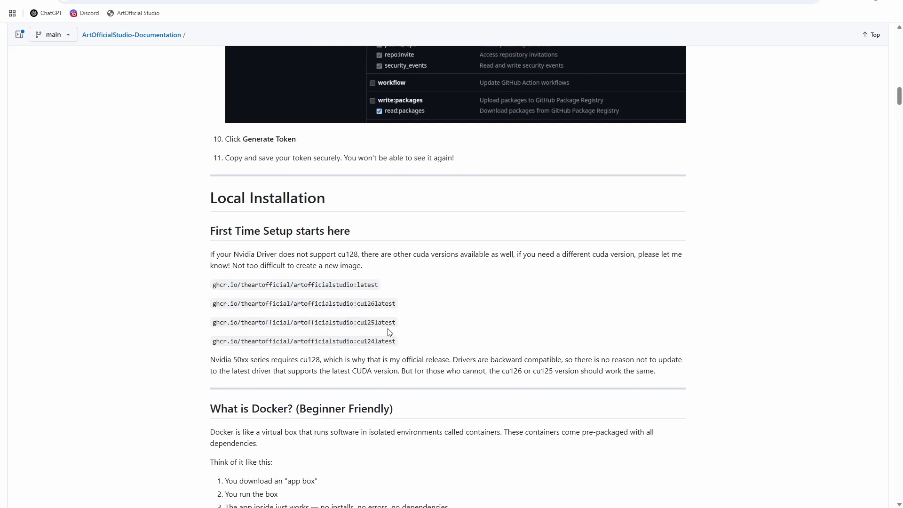
Compare the four CUDA image tags, including cu126 and cu124, then note the pulled image name
{"action": "left_click_drag", "start_coordinate": [388, 304], "coordinate": [240, 304]}
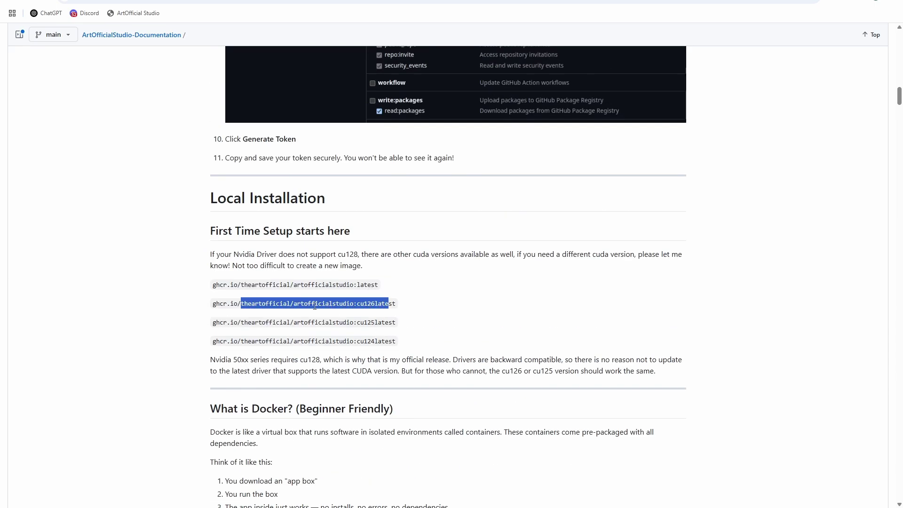
{"action": "left_click", "coordinate": [333, 309]}
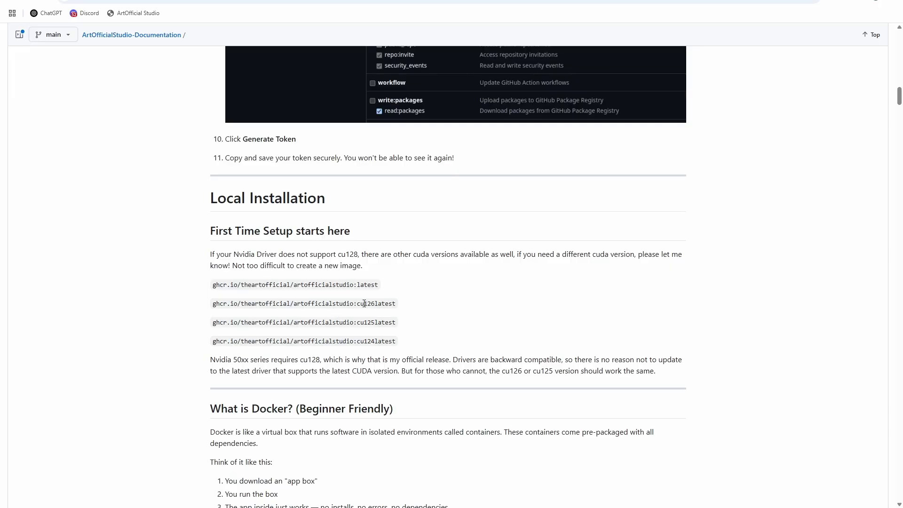
{"action": "left_click_drag", "start_coordinate": [364, 304], "coordinate": [382, 304]}
{"action": "left_click_drag", "start_coordinate": [367, 341], "coordinate": [384, 342]}
{"action": "left_click", "coordinate": [350, 313]}
{"action": "left_click_drag", "start_coordinate": [395, 341], "coordinate": [217, 285]}
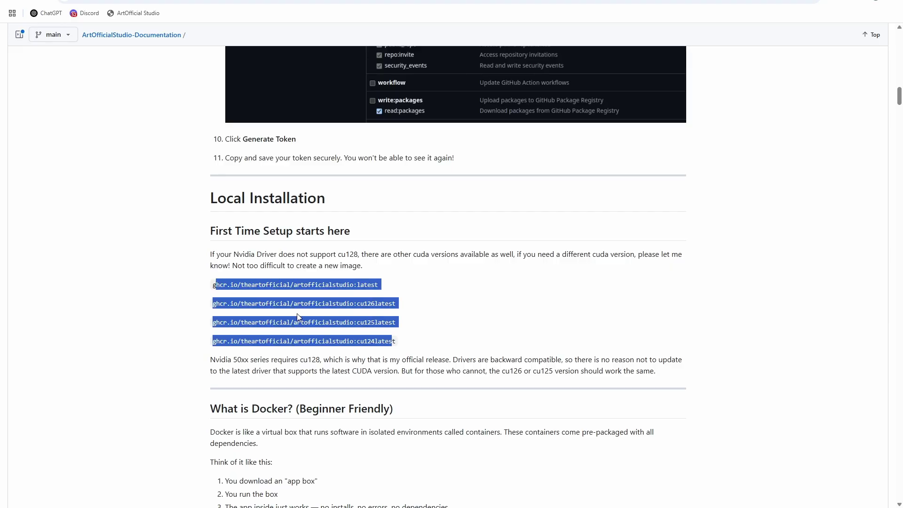
{"action": "left_click", "coordinate": [419, 317]}
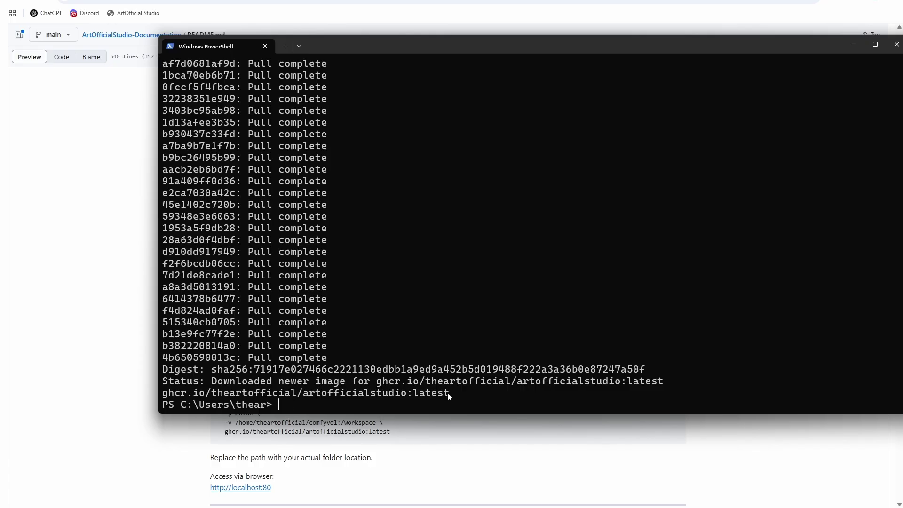
{"action": "left_click_drag", "start_coordinate": [448, 393], "coordinate": [298, 393]}
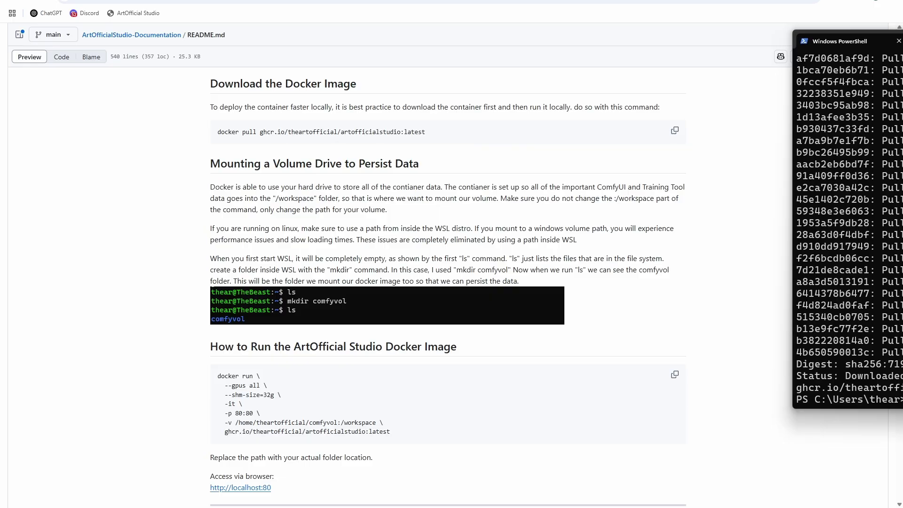
Launch the Ubuntu terminal from Start search
{"action": "key", "text": "super"}
{"action": "type", "text": "wsubu"}
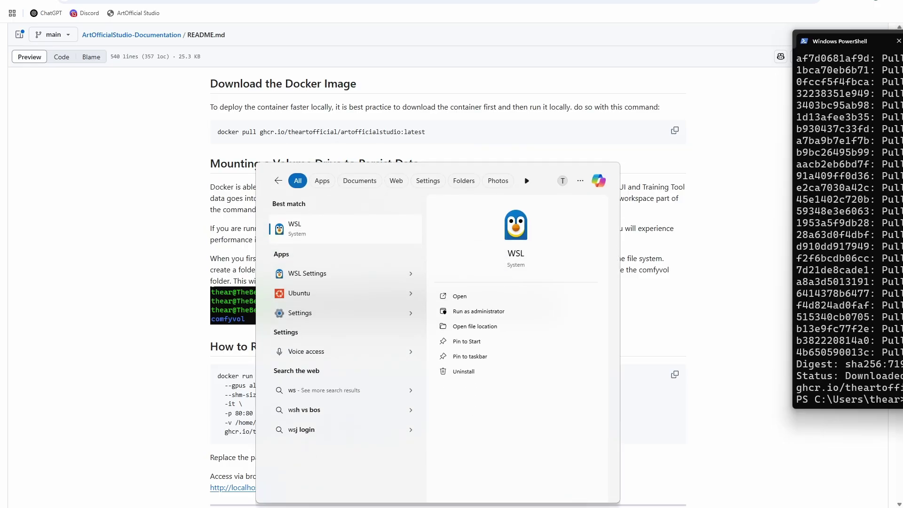
{"action": "key", "text": "BackSpace"}
{"action": "key", "text": "BackSpace"}
{"action": "key", "text": "BackSpace"}
{"action": "key", "text": "BackSpace"}
{"action": "key", "text": "BackSpace"}
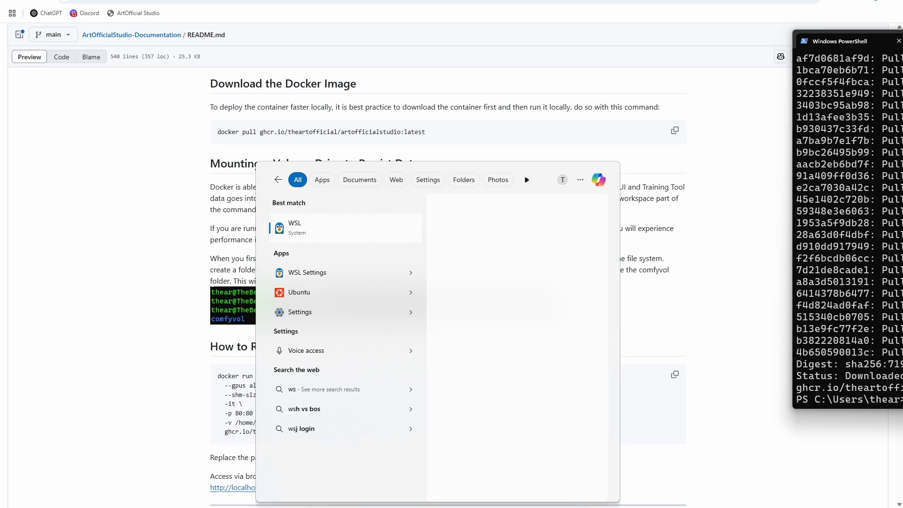
{"action": "type", "text": "ubu"}
{"action": "key", "text": "Return"}
{"action": "left_click_drag", "start_coordinate": [527, 167], "coordinate": [550, 100]}
Create a comfyvol folder in the home directory with mkdir and confirm it with ls
{"action": "type", "text": "ls"}
{"action": "key", "text": "Return"}
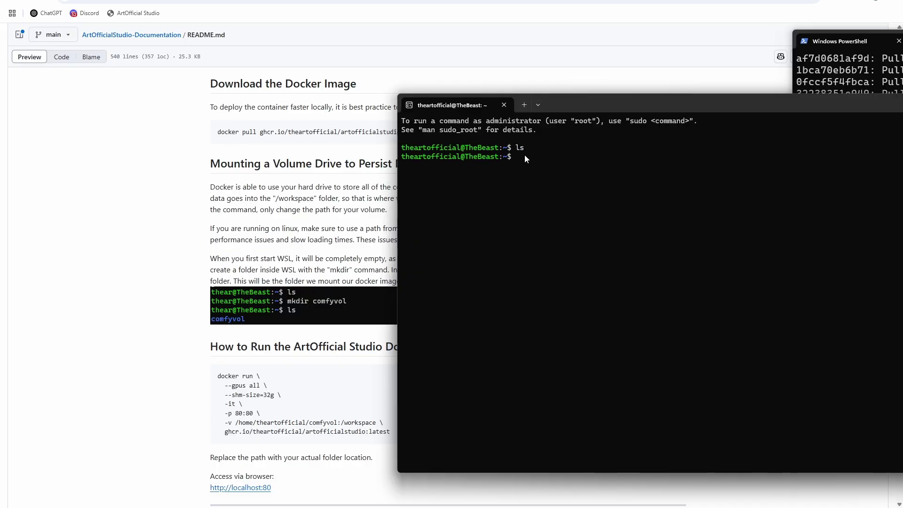
{"action": "type", "text": "mkdir comfyvol"}
{"action": "key", "text": "Return"}
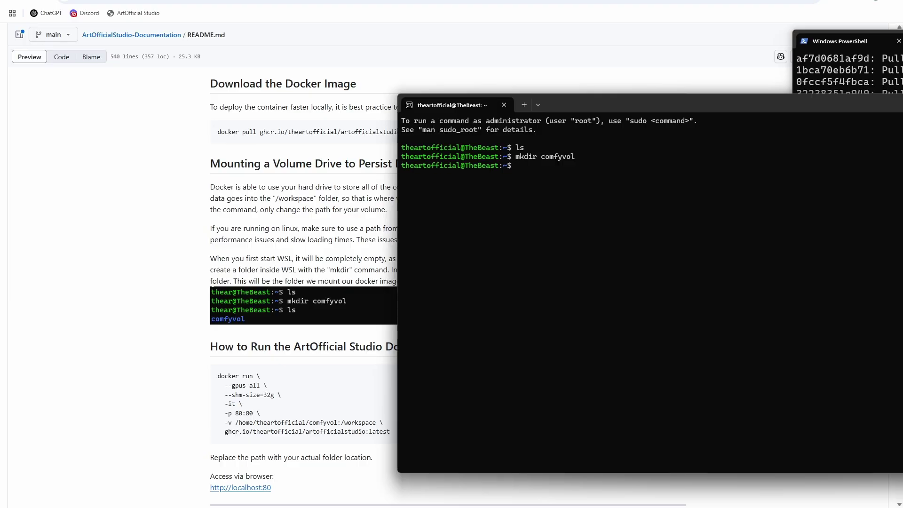
{"action": "type", "text": "ls"}
{"action": "key", "text": "Return"}
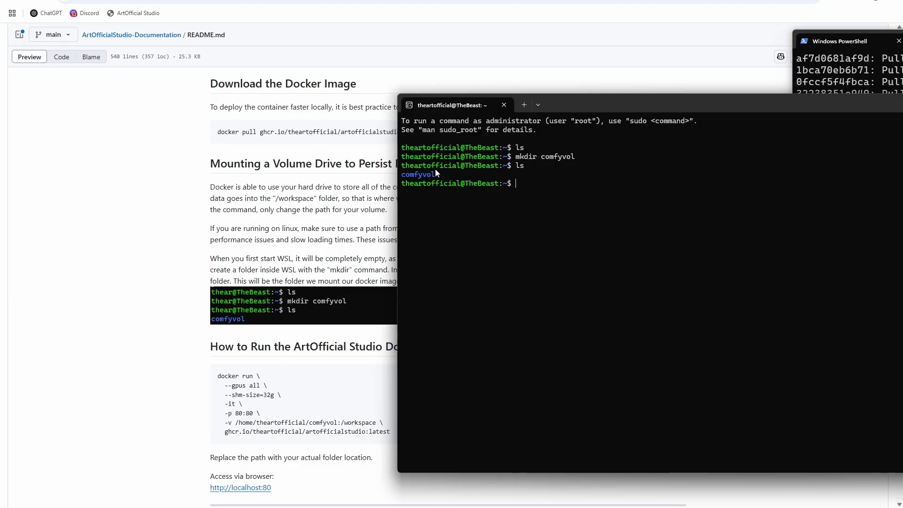
{"action": "left_click_drag", "start_coordinate": [435, 174], "coordinate": [401, 175]}
{"action": "left_click_drag", "start_coordinate": [559, 106], "coordinate": [902, 92]}
{"action": "left_click", "coordinate": [255, 406]}
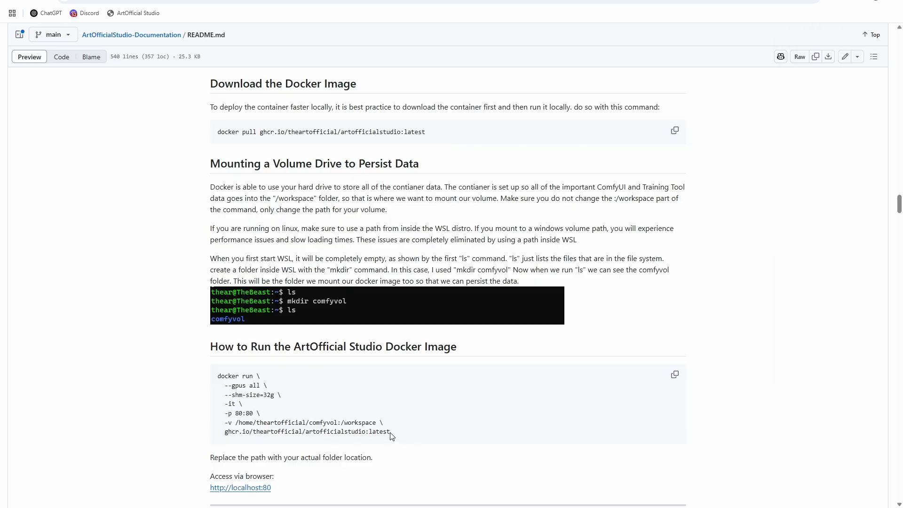
{"action": "left_click_drag", "start_coordinate": [902, 106], "coordinate": [436, 113]}
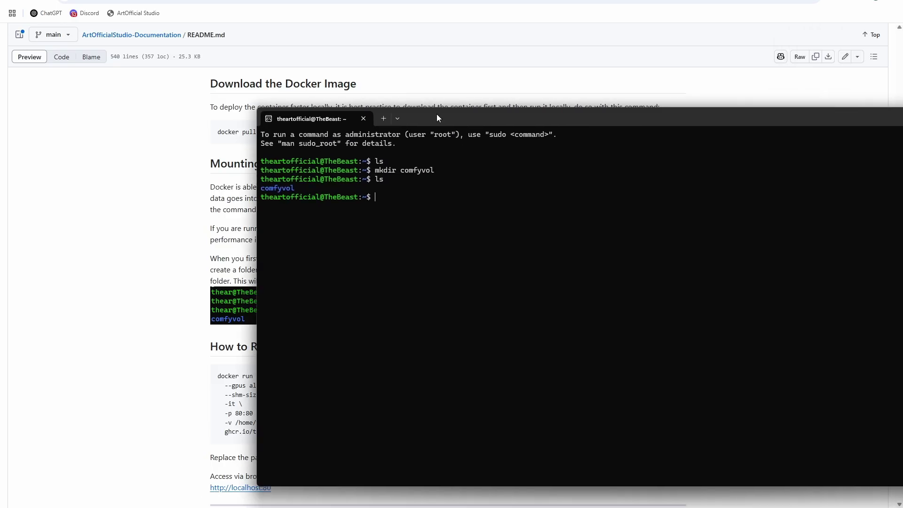
Print the home directory path with pwd
{"action": "type", "text": "pwd"}
{"action": "key", "text": "Return"}
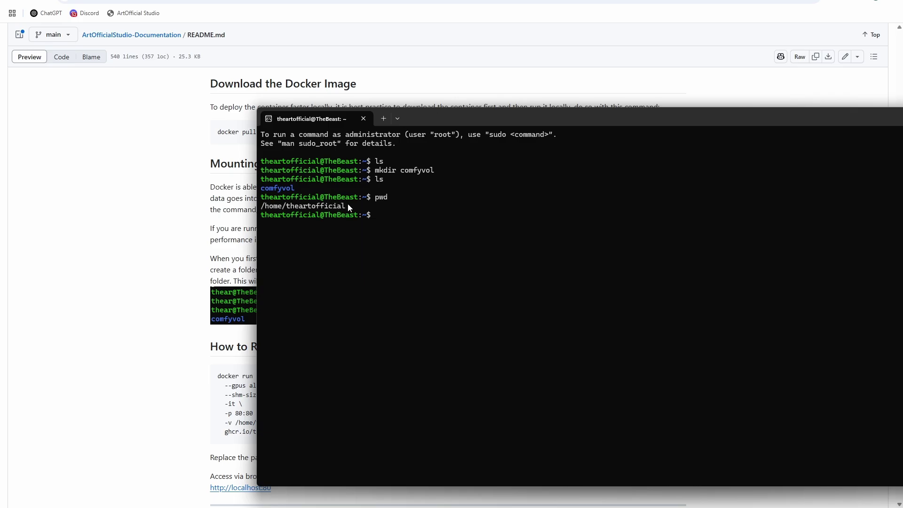
{"action": "left_click_drag", "start_coordinate": [348, 204], "coordinate": [261, 205]}
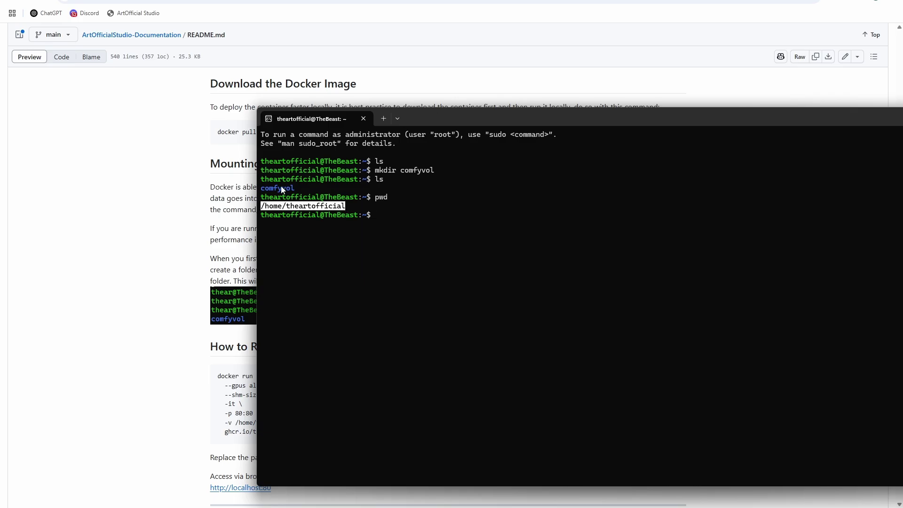
{"action": "key", "text": "ctrl+c"}
Change into comfyvol and copy its full path, /home/theartofficial/comfyvol
{"action": "type", "text": "cd "}
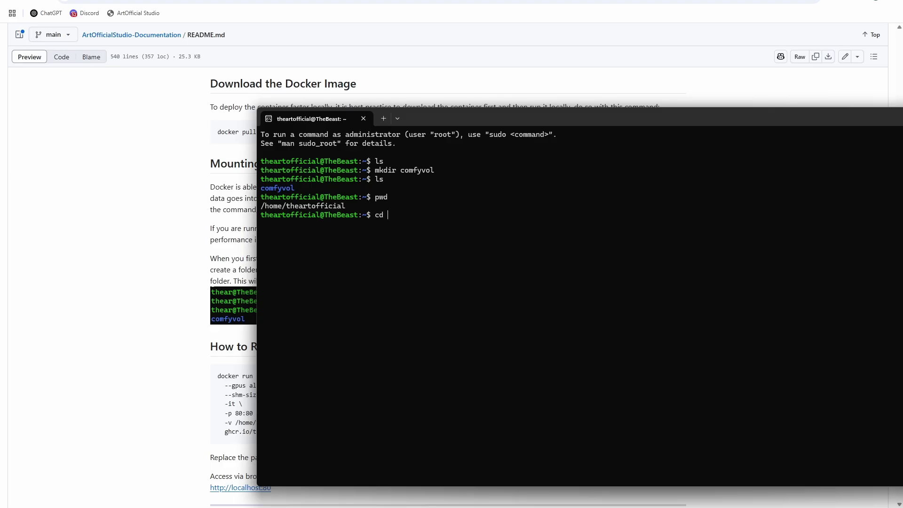
{"action": "type", "text": "comfyvol"}
{"action": "key", "text": "Return"}
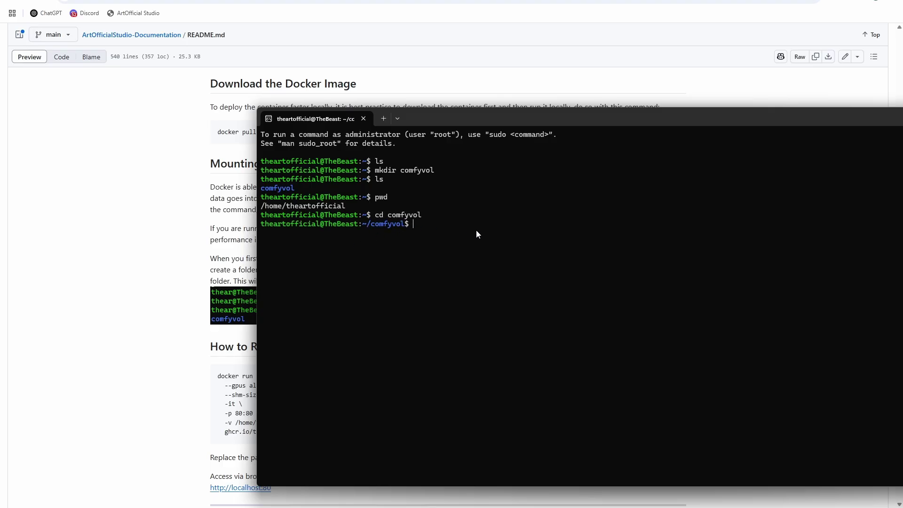
{"action": "type", "text": "pwd"}
{"action": "key", "text": "Return"}
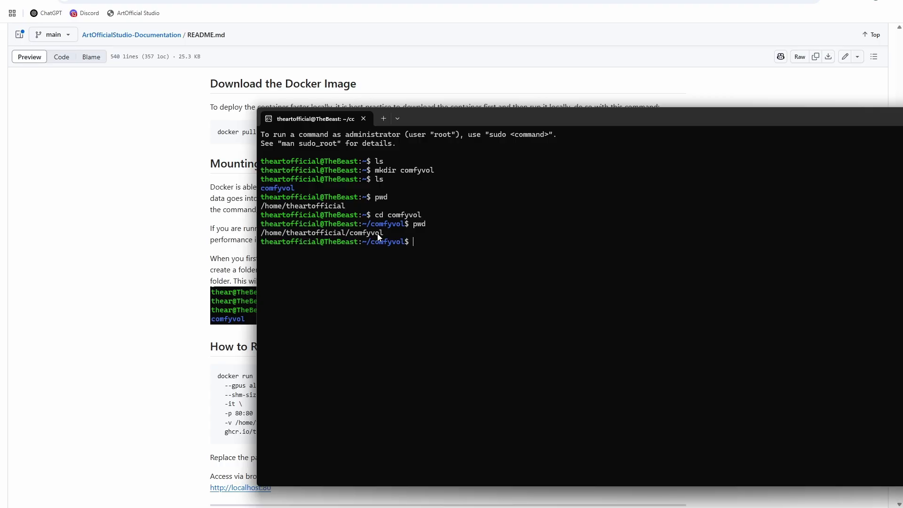
{"action": "left_click_drag", "start_coordinate": [382, 234], "coordinate": [262, 233]}
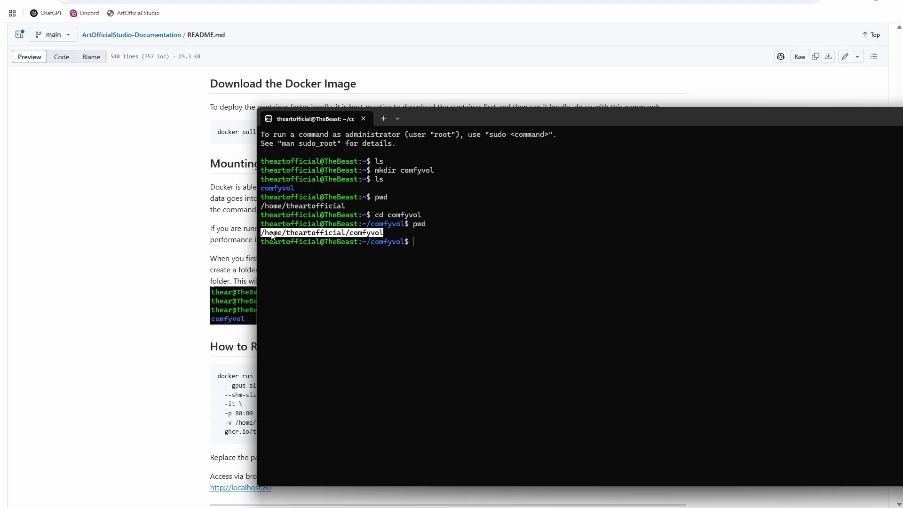
{"action": "left_click", "coordinate": [271, 232]}
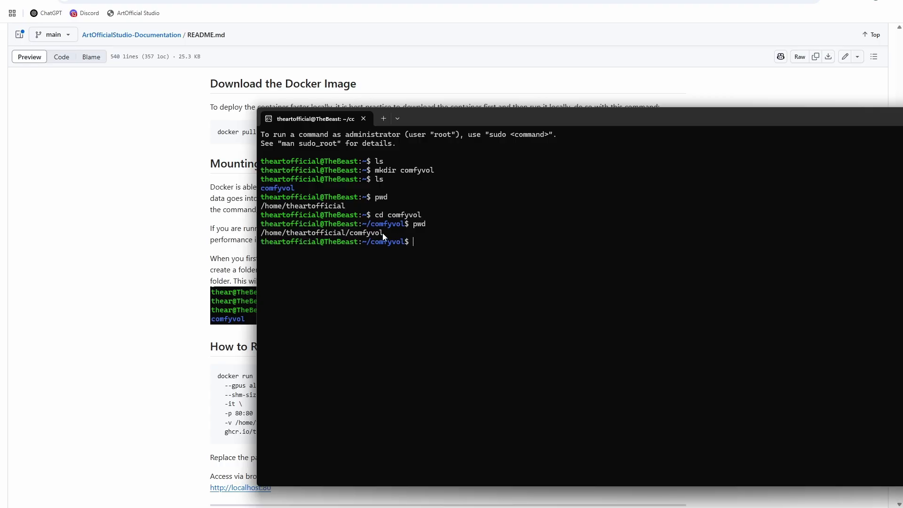
{"action": "left_click_drag", "start_coordinate": [383, 233], "coordinate": [261, 233]}
{"action": "right_click", "coordinate": [261, 235]}
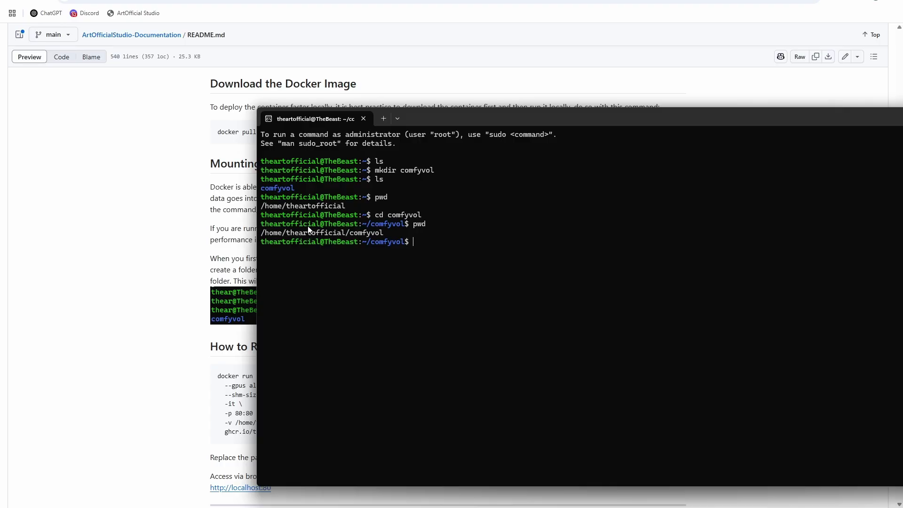
{"action": "left_click_drag", "start_coordinate": [385, 234], "coordinate": [261, 234]}
Select the README's docker run command and check its -p 80:80 port mapping
{"action": "right_click", "coordinate": [388, 230]}
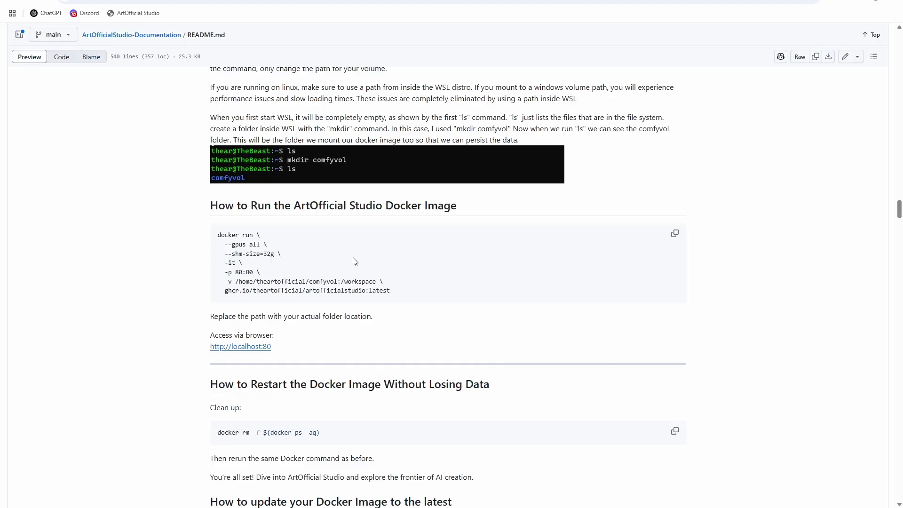
{"action": "left_click_drag", "start_coordinate": [397, 292], "coordinate": [271, 249]}
{"action": "left_click", "coordinate": [258, 257]}
{"action": "left_click", "coordinate": [271, 250]}
{"action": "left_click_drag", "start_coordinate": [396, 293], "coordinate": [215, 235]}
{"action": "left_click", "coordinate": [240, 267]}
{"action": "left_click_drag", "start_coordinate": [253, 272], "coordinate": [225, 273]}
{"action": "left_click", "coordinate": [254, 272]}
{"action": "scroll", "coordinate": [248, 272], "scroll_direction": "down", "scroll_amount": 1}
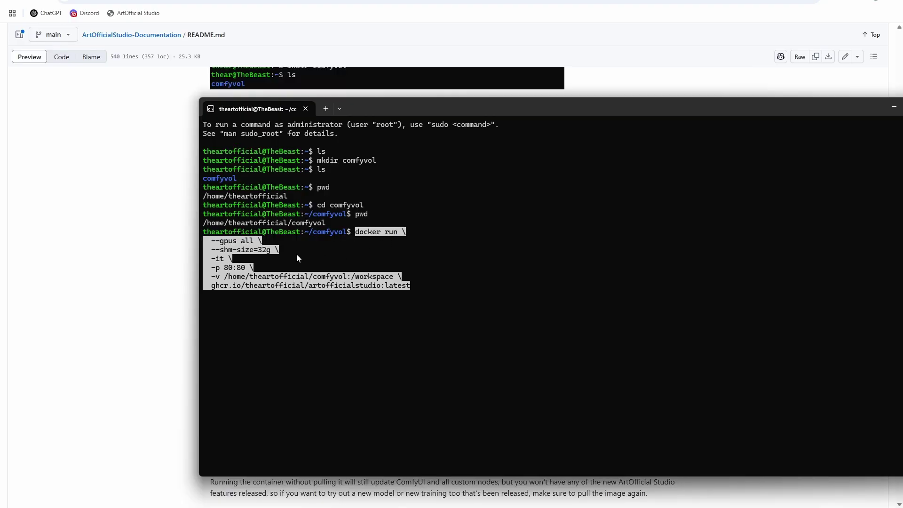
Verify the comfyvol volume path in the pasted docker run command and run it
{"action": "key", "text": "Right"}
{"action": "key", "text": "Left"}
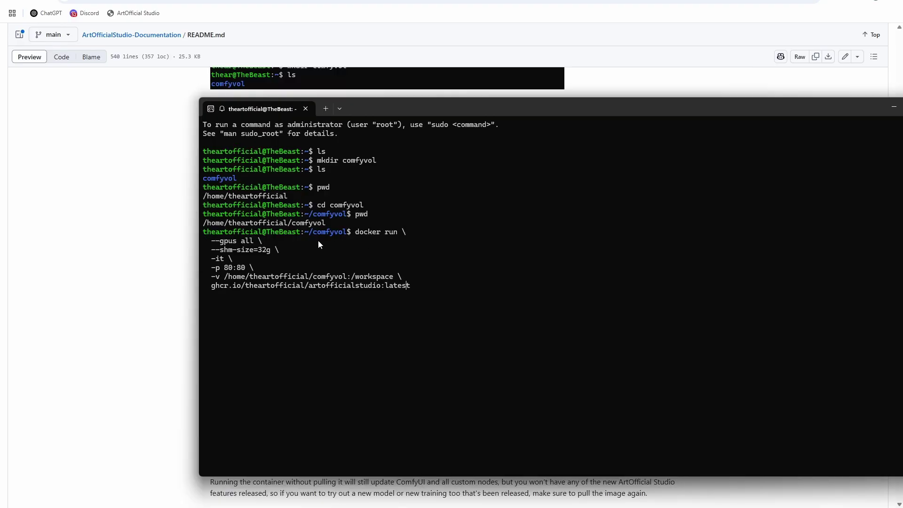
{"action": "key", "text": "Left"}
{"action": "key", "text": "Left"}
{"action": "key", "text": "Left"}
{"action": "key", "text": "Left"}
{"action": "key", "text": "Left"}
{"action": "key", "text": "Left"}
{"action": "key", "text": "Left"}
{"action": "key", "text": "Left"}
{"action": "key", "text": "Left"}
{"action": "key", "text": "Left"}
{"action": "key", "text": "Left"}
{"action": "key", "text": "Left"}
{"action": "key", "text": "Left"}
{"action": "key", "text": "Left"}
{"action": "key", "text": "Left"}
{"action": "key", "text": "Left"}
{"action": "key", "text": "Left"}
{"action": "key", "text": "Left"}
{"action": "key", "text": "Left"}
{"action": "key", "text": "Left"}
{"action": "left_click_drag", "start_coordinate": [347, 277], "coordinate": [247, 278]}
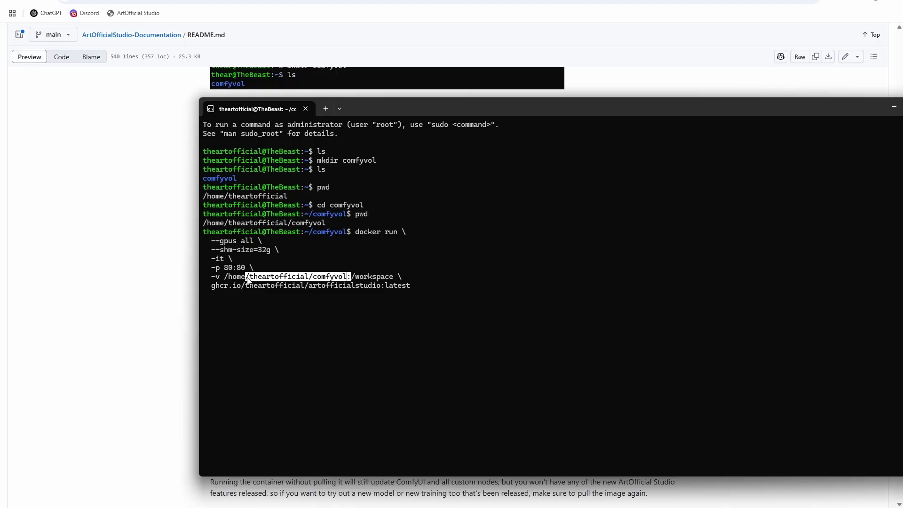
{"action": "left_click", "coordinate": [365, 303]}
{"action": "left_click", "coordinate": [436, 284]}
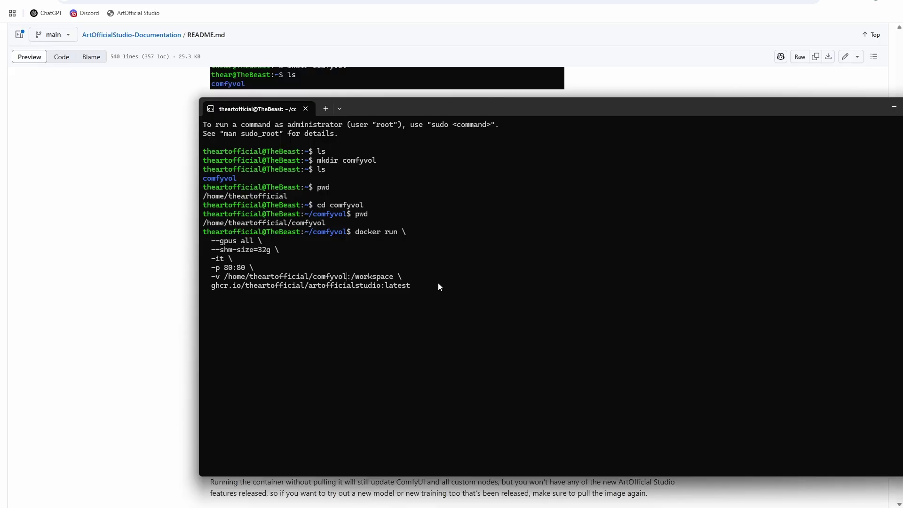
{"action": "key", "text": "Return"}
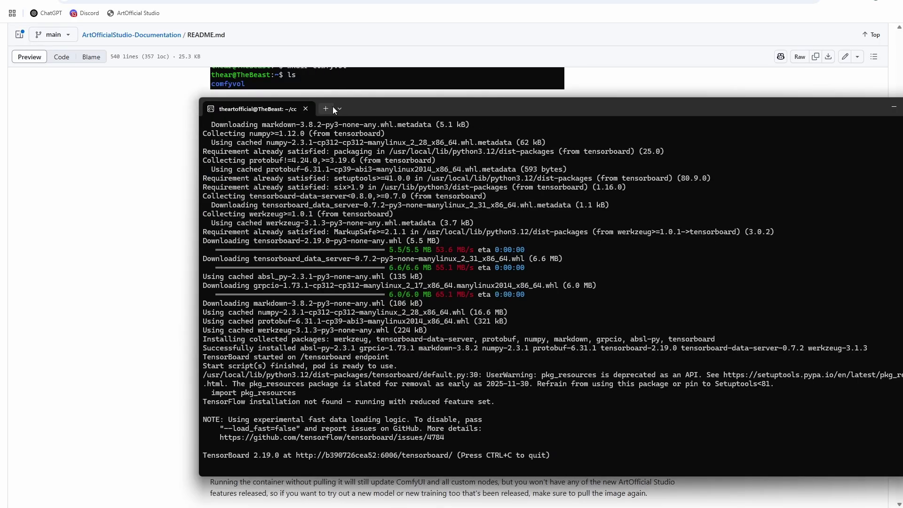
{"action": "left_click_drag", "start_coordinate": [376, 113], "coordinate": [902, 132]}
Load the control panel at localhost:80 in a new tab and open Jupyter Lab
{"action": "key", "text": "ctrl+t"}
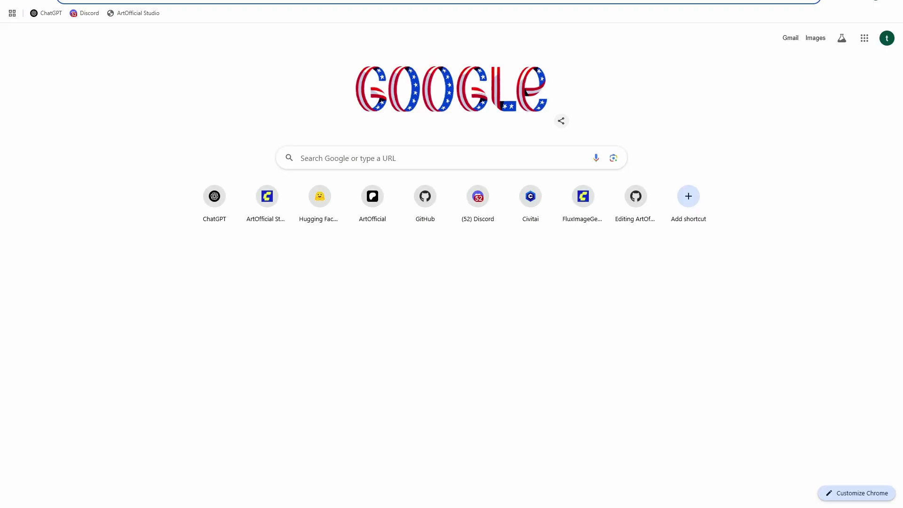
{"action": "type", "text": "loc"}
{"action": "left_click", "coordinate": [94, 0]}
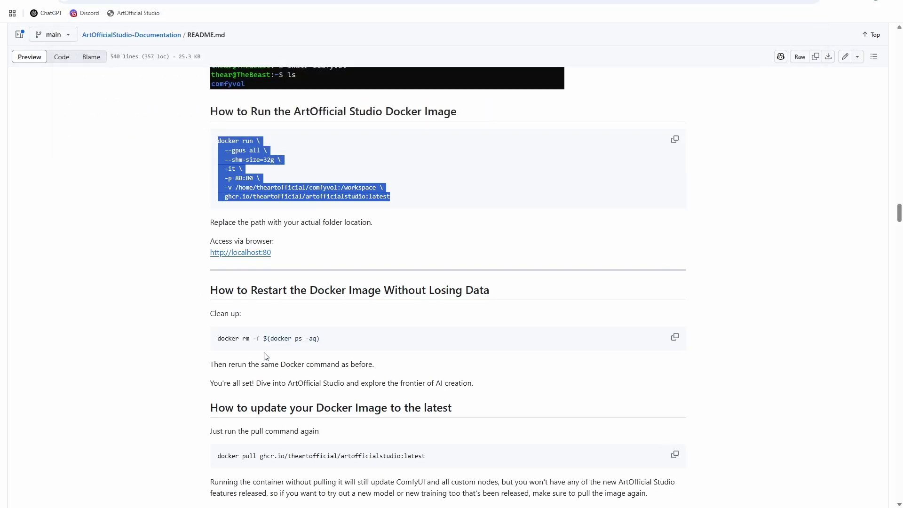
{"action": "key", "text": "ctrl+t"}
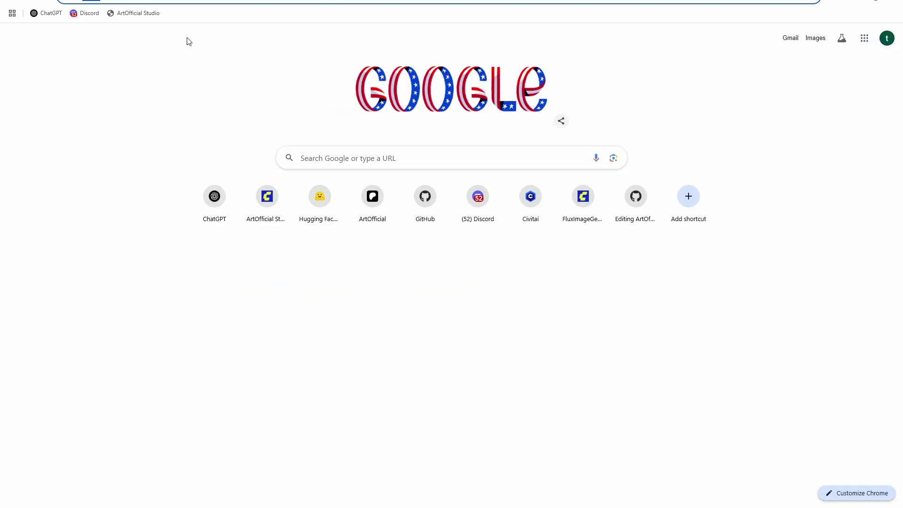
{"action": "type", "text": "localhost:80"}
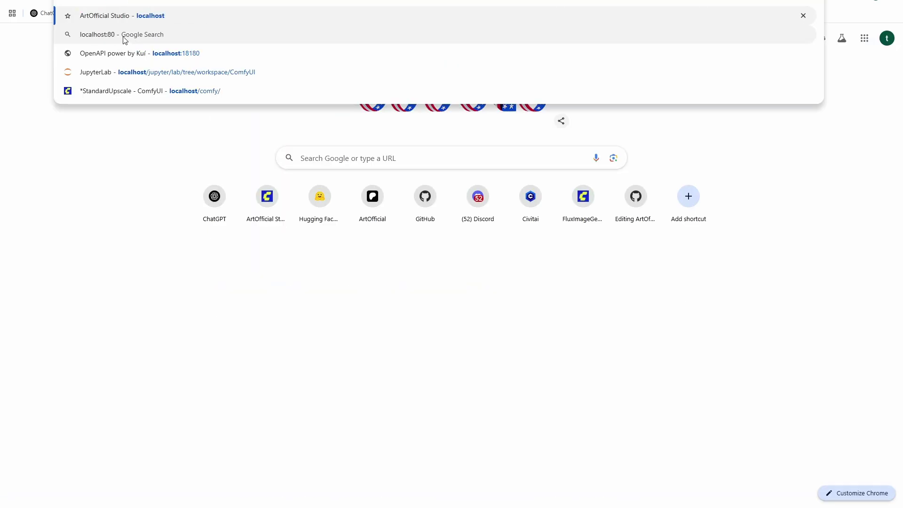
{"action": "key", "text": "Return"}
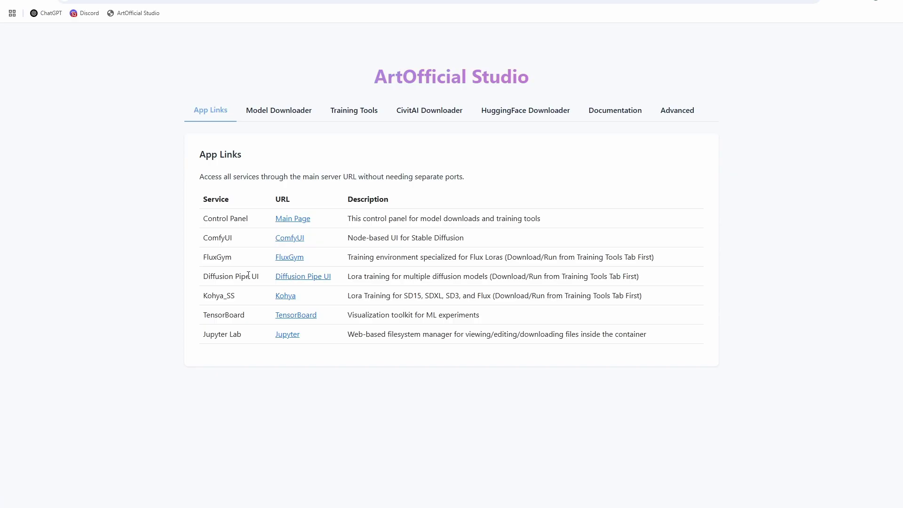
{"action": "left_click", "coordinate": [287, 334]}
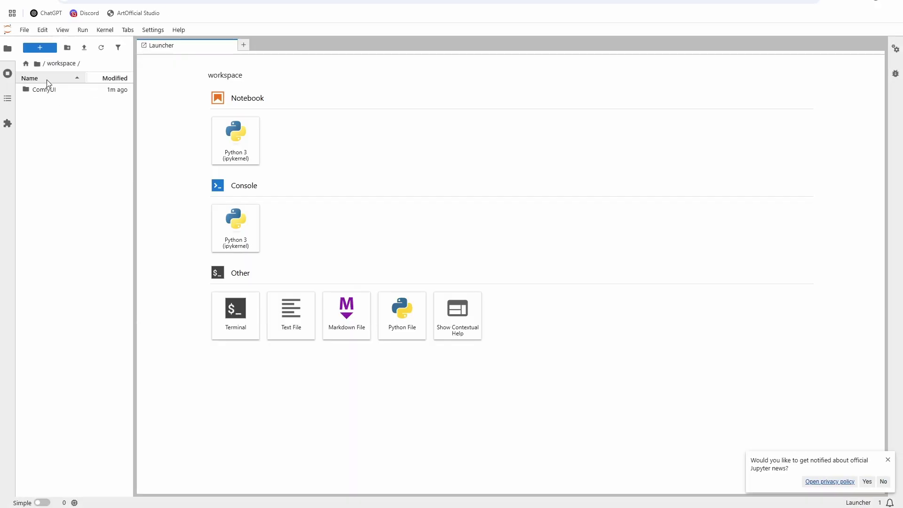
{"action": "left_click", "coordinate": [47, 90]}
{"action": "double_click", "coordinate": [47, 90]}
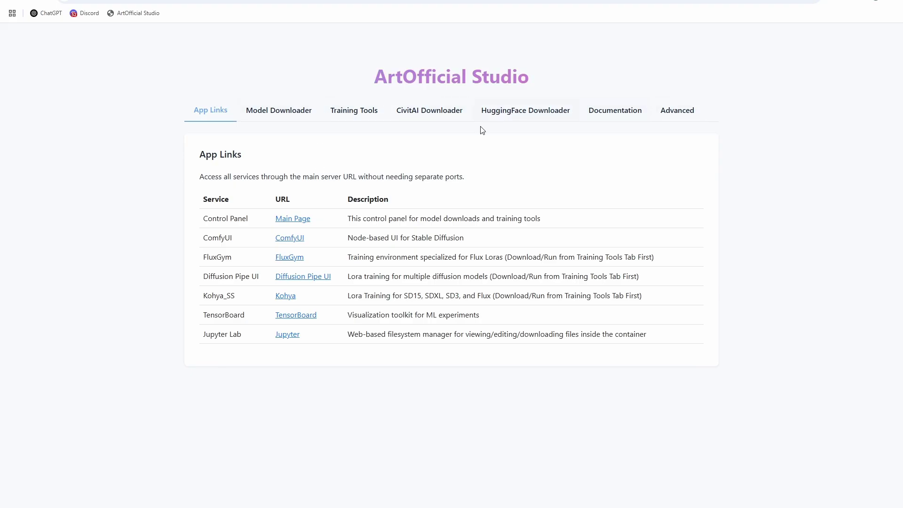
Browse the Model Downloader's list of available models
{"action": "left_click", "coordinate": [284, 118]}
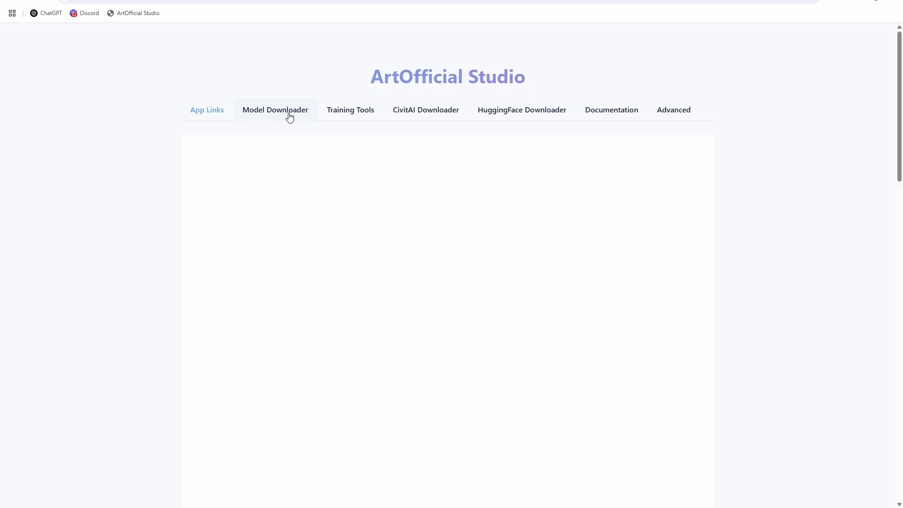
{"action": "scroll", "coordinate": [210, 176], "scroll_direction": "down", "scroll_amount": 2}
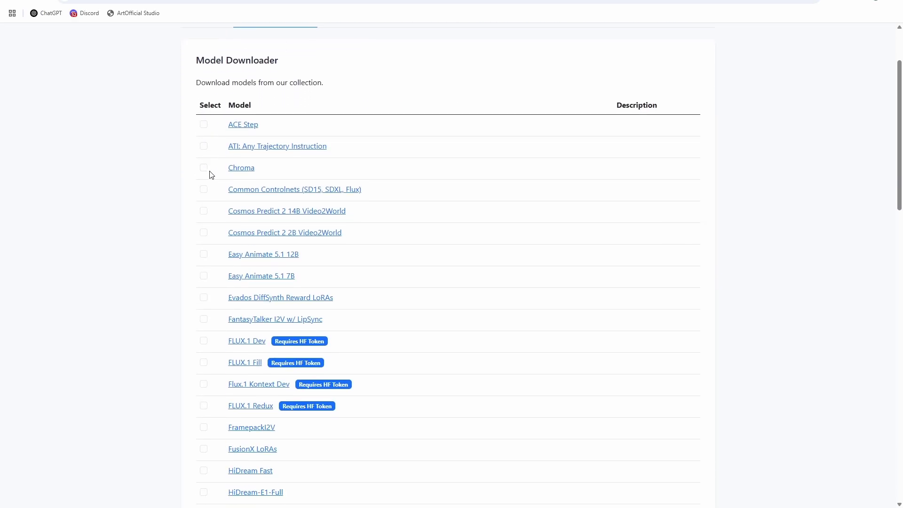
{"action": "scroll", "coordinate": [207, 145], "scroll_direction": "down", "scroll_amount": 2}
{"action": "scroll", "coordinate": [210, 147], "scroll_direction": "down", "scroll_amount": 8}
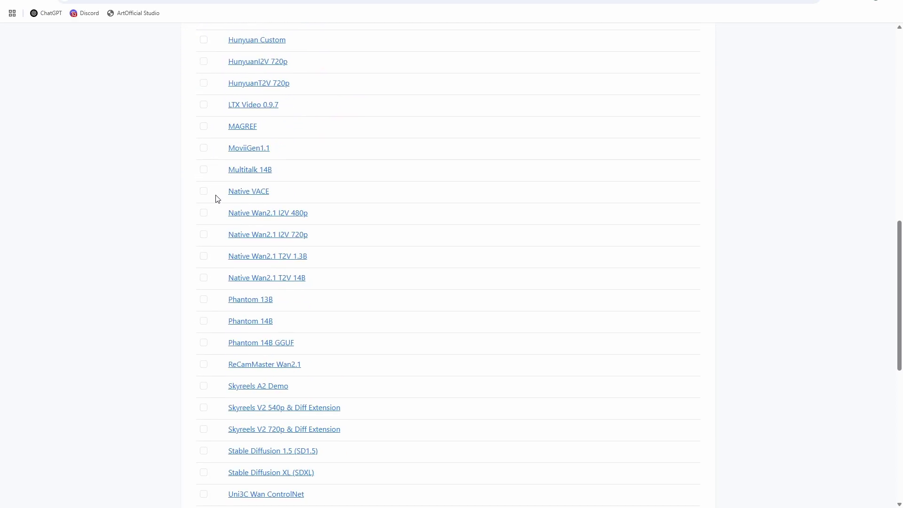
{"action": "scroll", "coordinate": [220, 193], "scroll_direction": "up", "scroll_amount": 12}
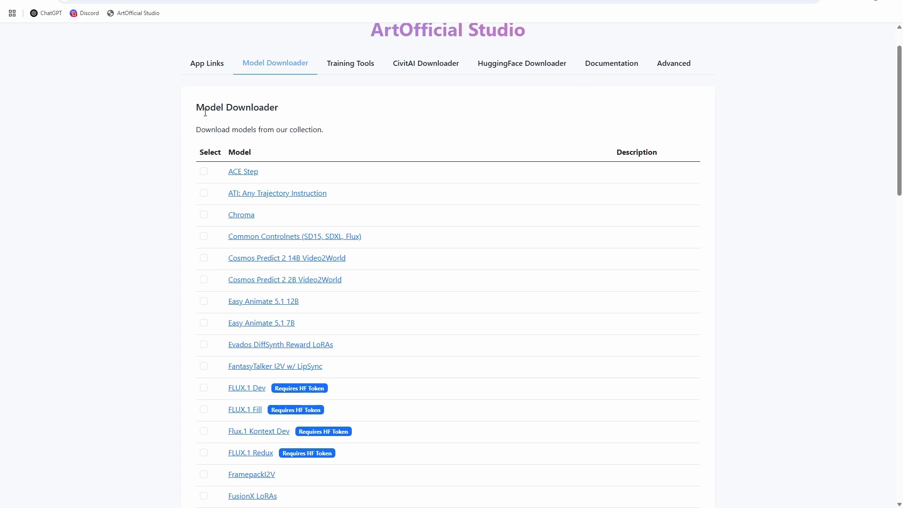
{"action": "left_click", "coordinate": [218, 64]}
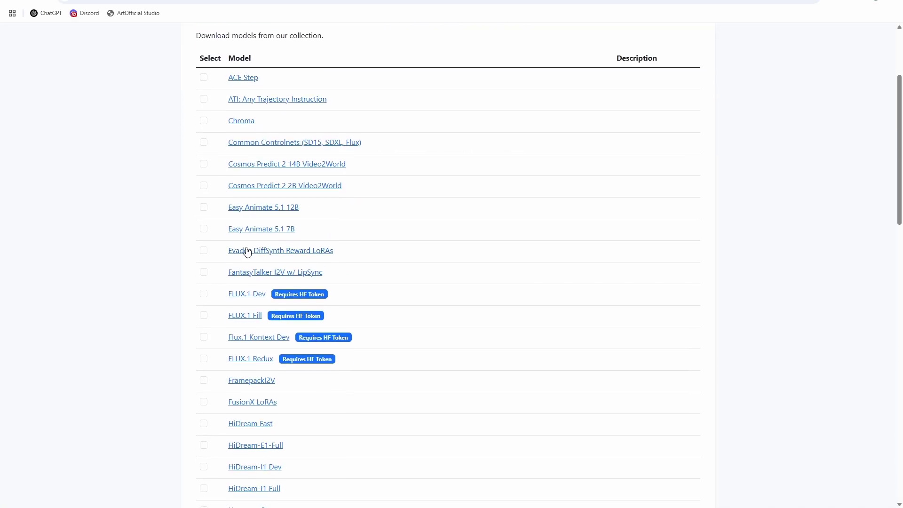
Tick Multitalk 14B, download it, and return to the App Links page
{"action": "scroll", "coordinate": [248, 250], "scroll_direction": "down", "scroll_amount": 9}
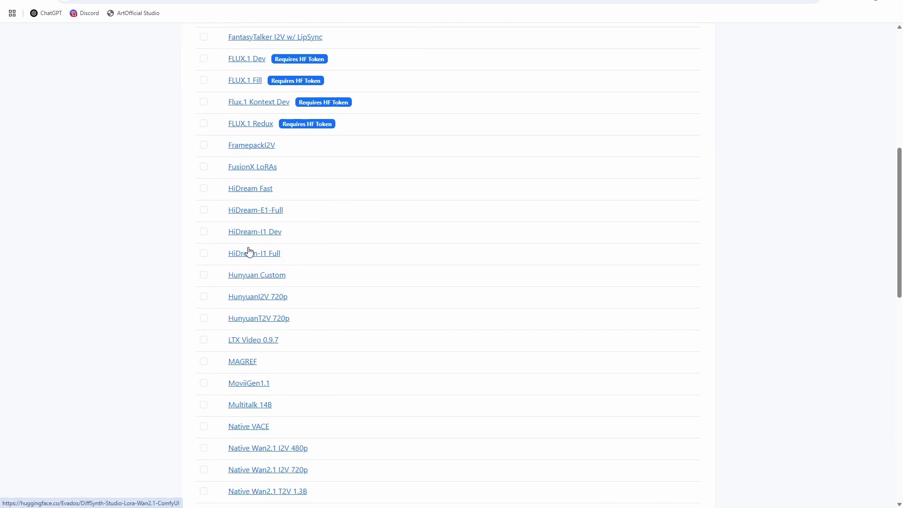
{"action": "scroll", "coordinate": [245, 260], "scroll_direction": "down", "scroll_amount": 1}
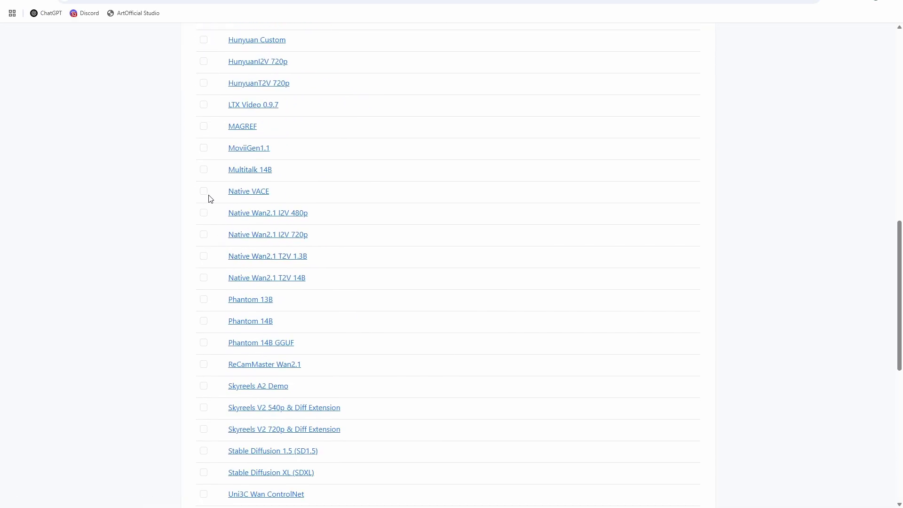
{"action": "left_click", "coordinate": [206, 172]}
{"action": "scroll", "coordinate": [305, 164], "scroll_direction": "up", "scroll_amount": 2}
{"action": "scroll", "coordinate": [201, 259], "scroll_direction": "down", "scroll_amount": 10}
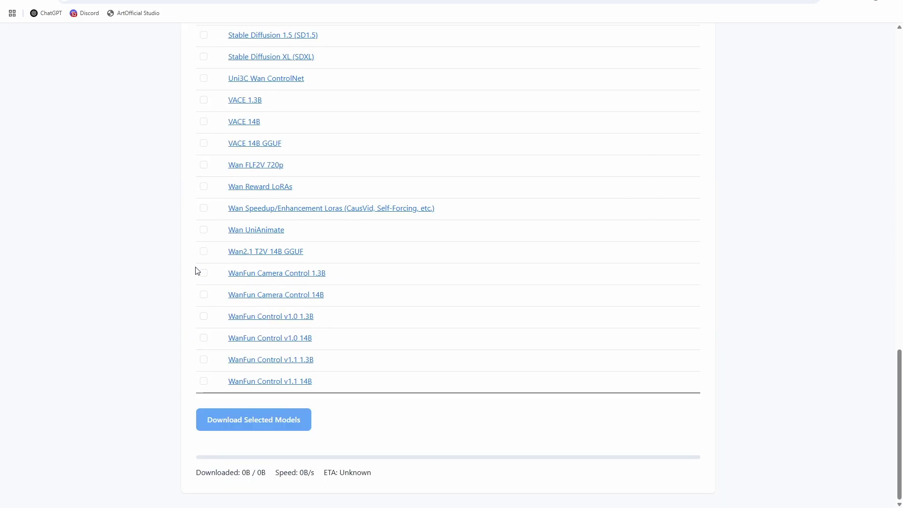
{"action": "left_click", "coordinate": [276, 423]}
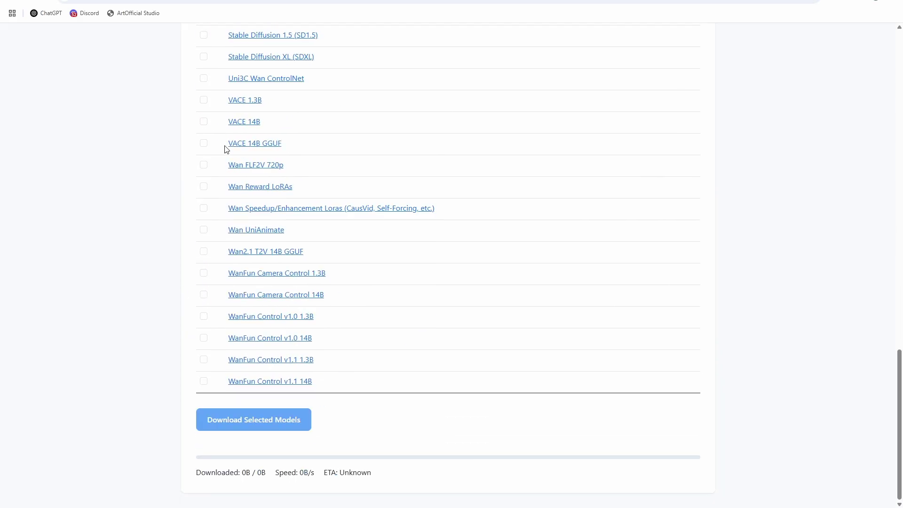
{"action": "scroll", "coordinate": [227, 150], "scroll_direction": "up", "scroll_amount": 15}
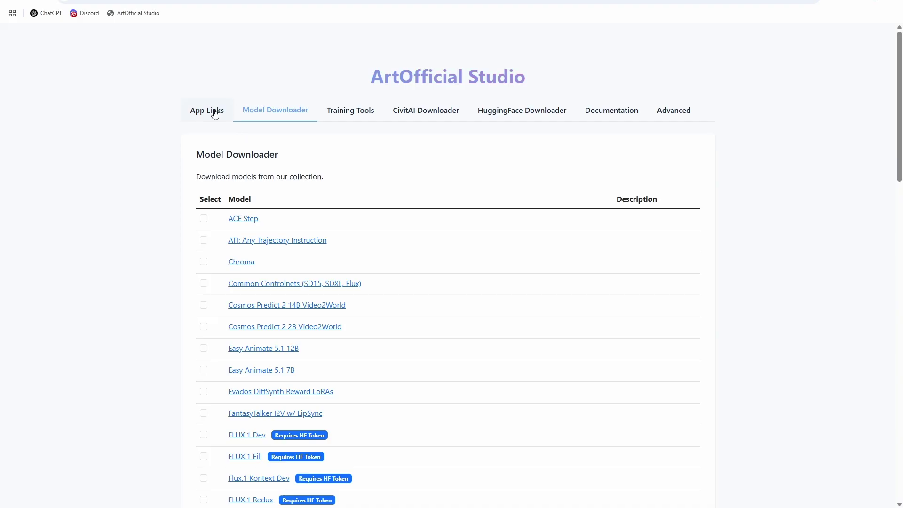
{"action": "left_click", "coordinate": [215, 113]}
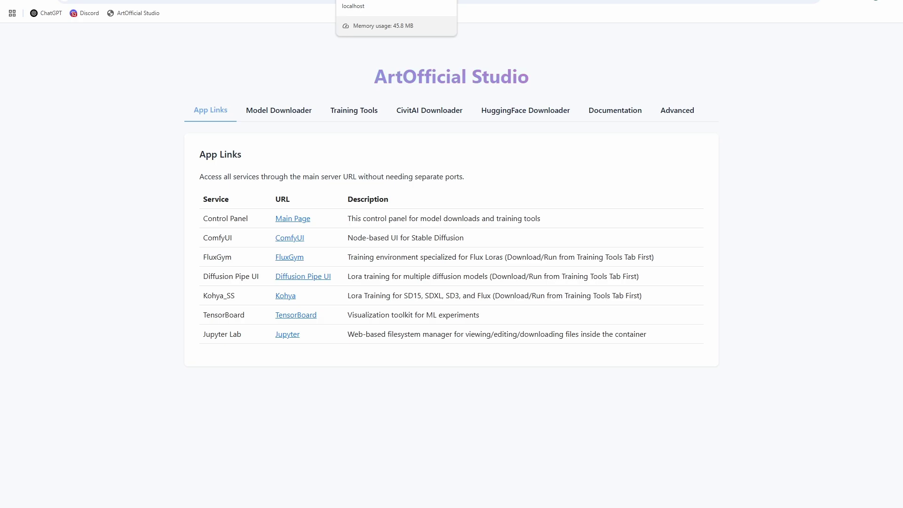
View start_comfy.bat on GitHub, then open the downloaded copy from Downloads in Notepad
{"action": "left_click", "coordinate": [377, 0]}
{"action": "left_click", "coordinate": [207, 0]}
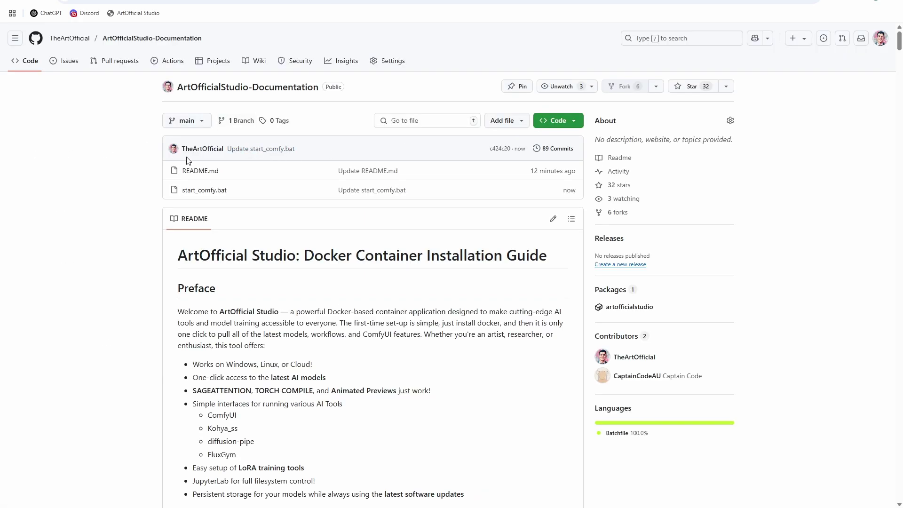
{"action": "right_click", "coordinate": [214, 188]}
{"action": "left_click", "coordinate": [207, 190]}
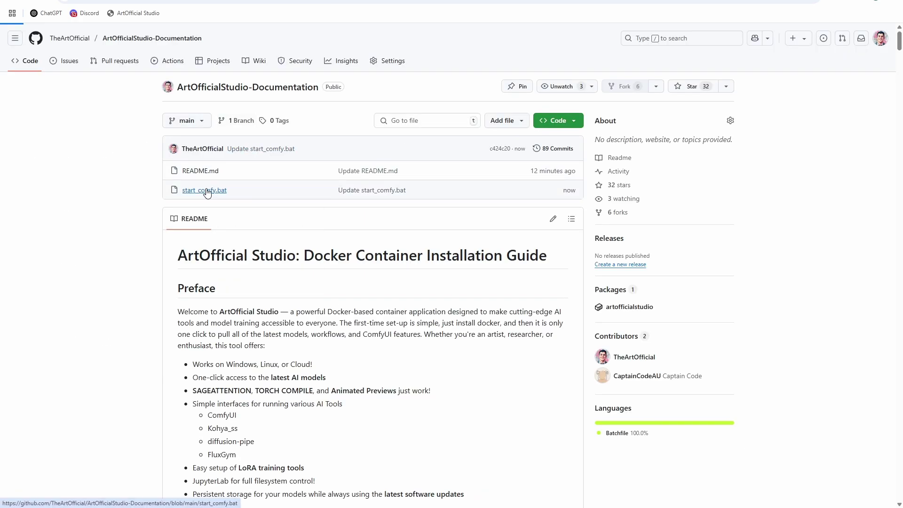
{"action": "left_click_drag", "start_coordinate": [773, 141], "coordinate": [509, 98]}
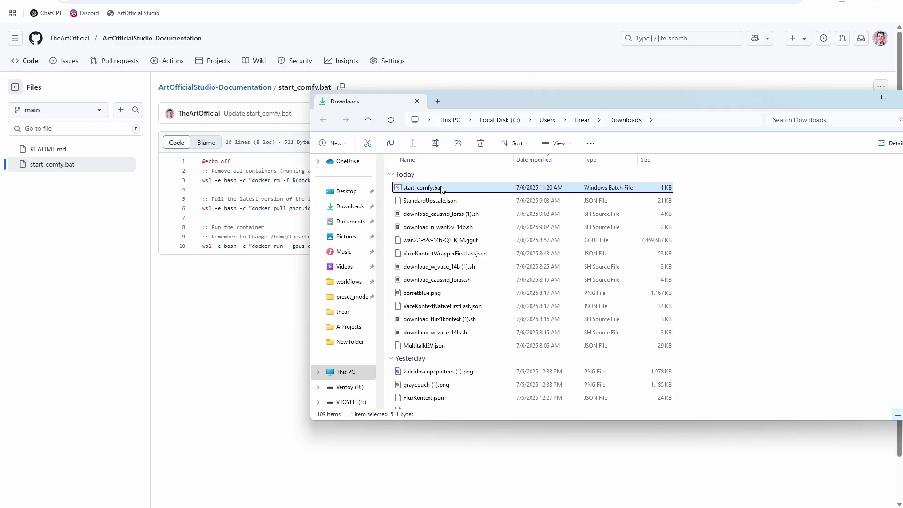
{"action": "right_click", "coordinate": [441, 188]}
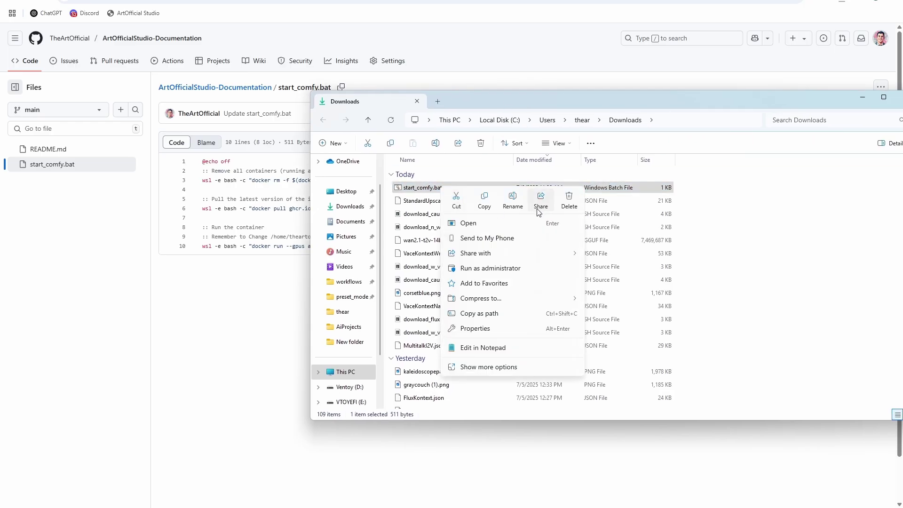
{"action": "left_click", "coordinate": [470, 347]}
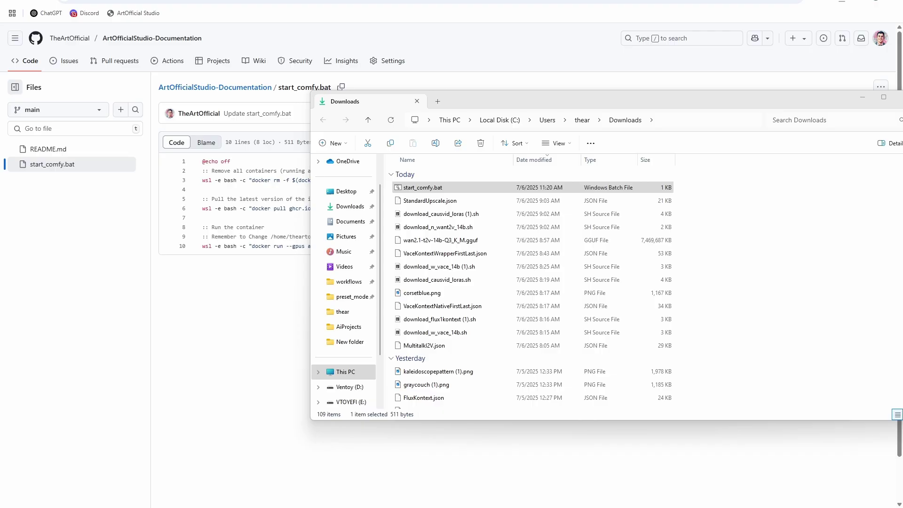
{"action": "left_click_drag", "start_coordinate": [686, 98], "coordinate": [358, 81]}
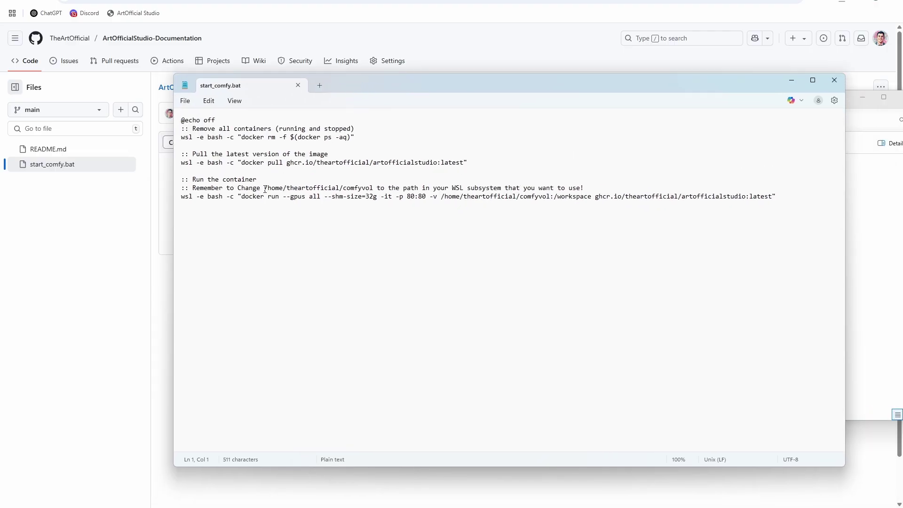
Highlight the WSL volume path and user folder in start_comfy.bat, move Notepad aside, and launch the script
{"action": "left_click_drag", "start_coordinate": [264, 188], "coordinate": [373, 189]}
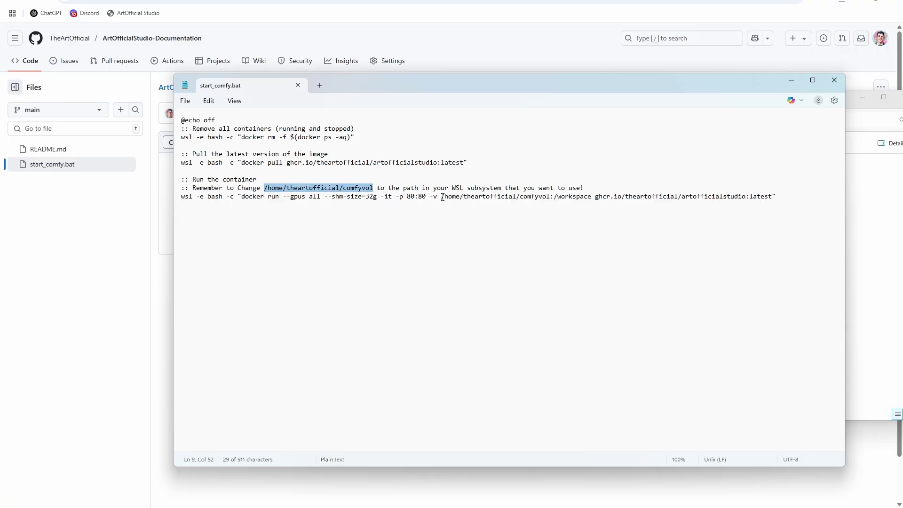
{"action": "left_click_drag", "start_coordinate": [463, 198], "coordinate": [515, 196]}
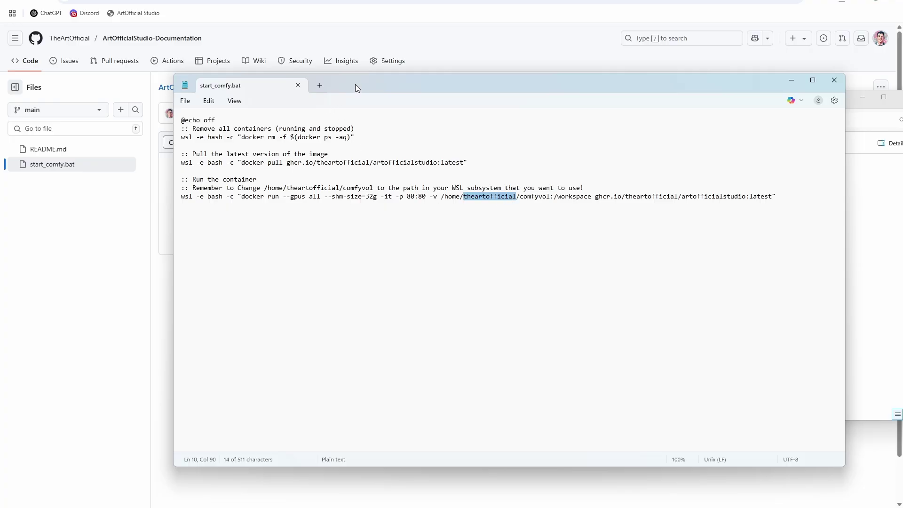
{"action": "left_click_drag", "start_coordinate": [355, 83], "coordinate": [902, 84]}
{"action": "double_click", "coordinate": [445, 188]}
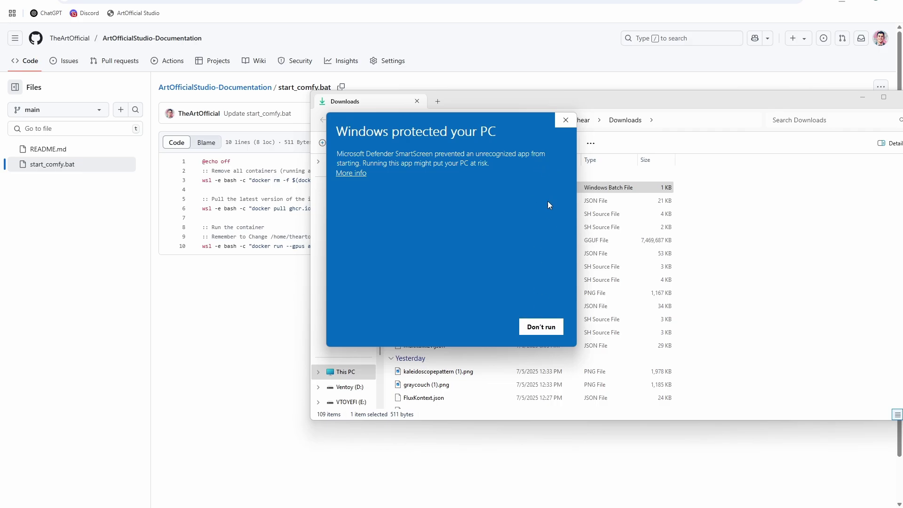
Run start_comfy.bat anyway past the SmartScreen warning, then return to the browser
{"action": "left_click", "coordinate": [352, 173]}
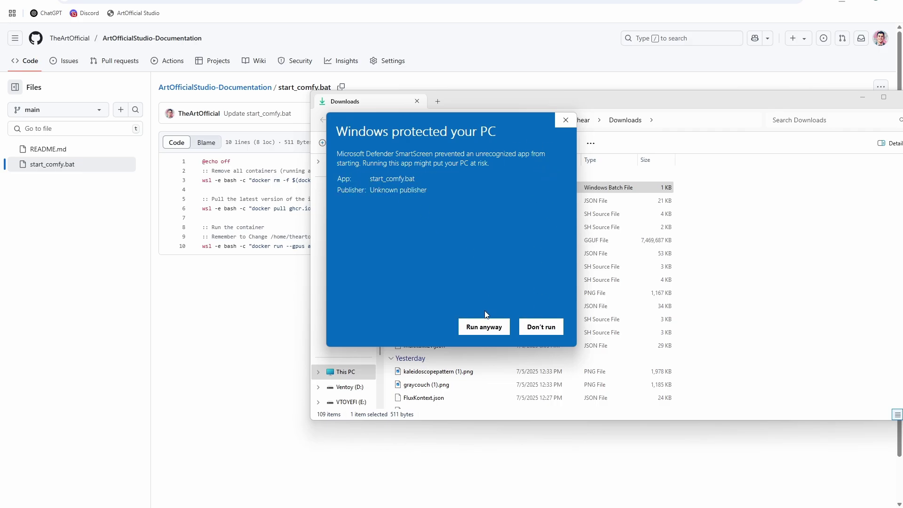
{"action": "left_click", "coordinate": [484, 327]}
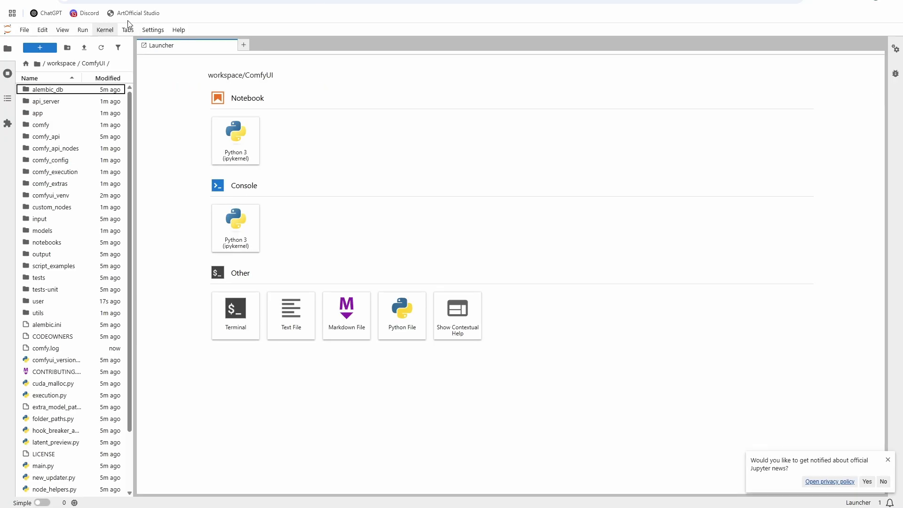
{"action": "left_click", "coordinate": [137, 12]}
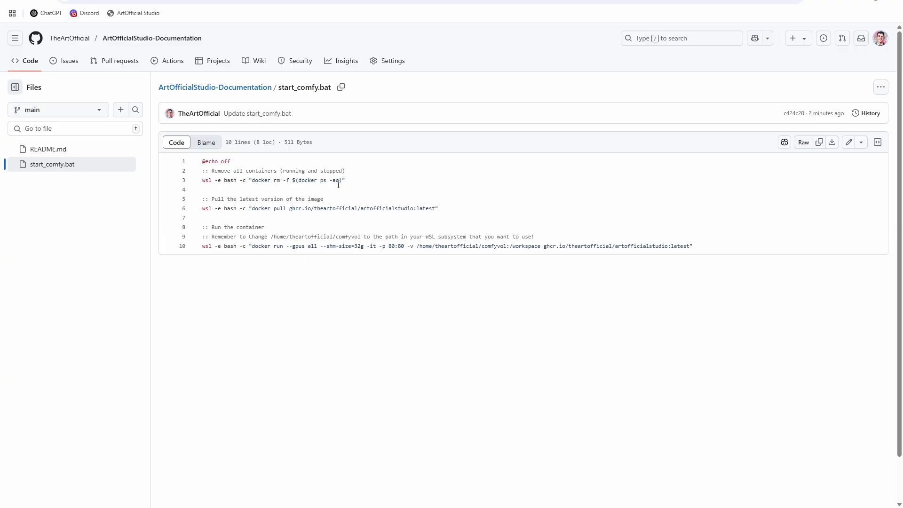
Copy docker rm -f $(docker ps -aq) from the README's restart section and paste it at the Ubuntu prompt
{"action": "left_click", "coordinate": [113, 39]}
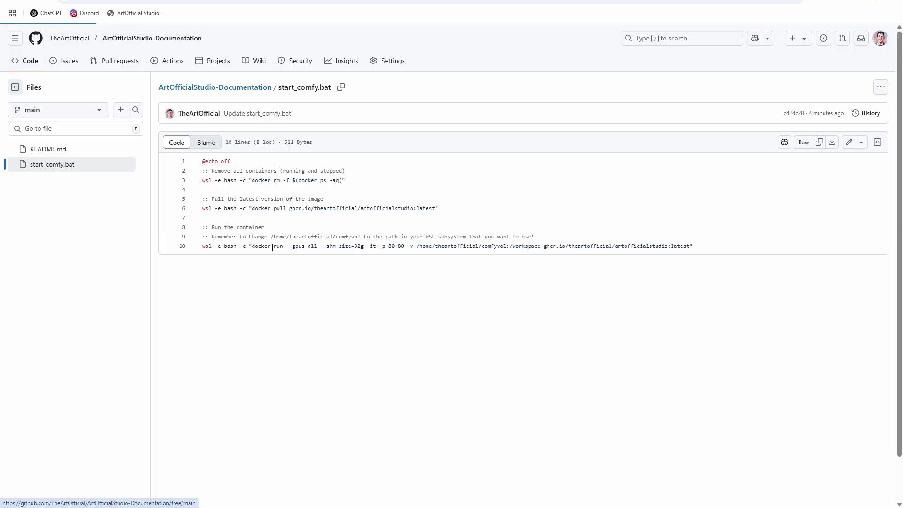
{"action": "scroll", "coordinate": [356, 289], "scroll_direction": "down", "scroll_amount": 20}
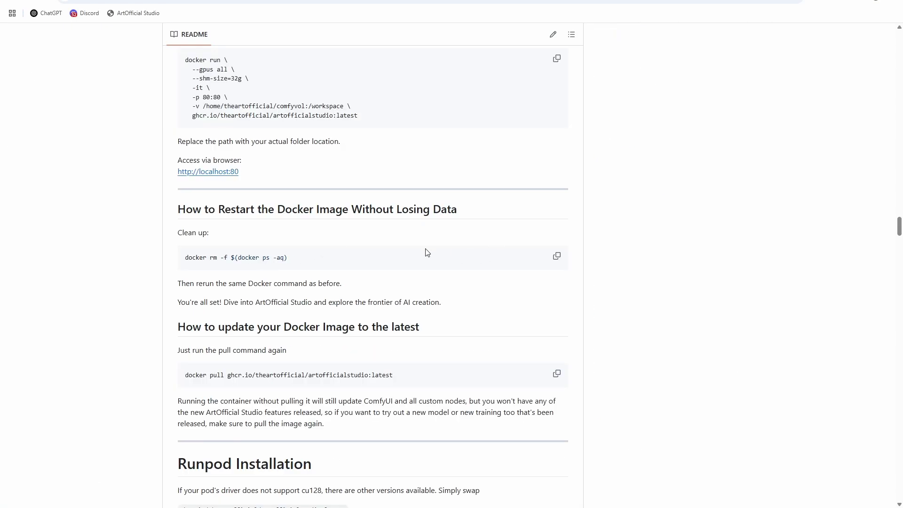
{"action": "left_click_drag", "start_coordinate": [287, 259], "coordinate": [186, 258]}
{"action": "key", "text": "ctrl+c"}
{"action": "key", "text": "alt+Tab"}
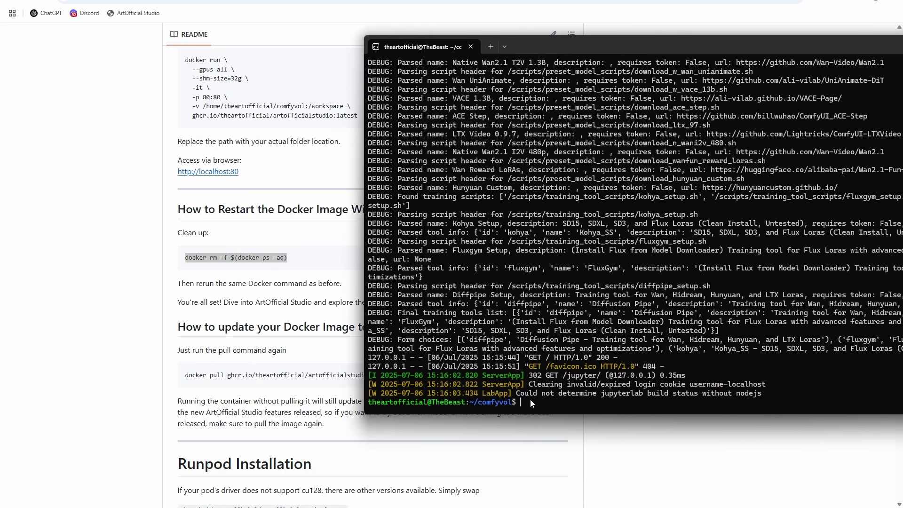
{"action": "right_click", "coordinate": [530, 399]}
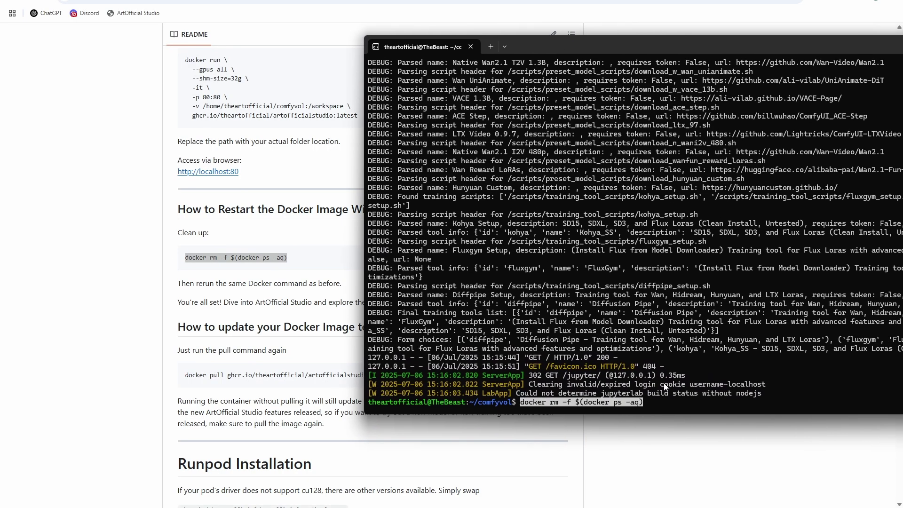
Run the container removal and reload localhost to confirm the control panel no longer connects
{"action": "key", "text": "Return"}
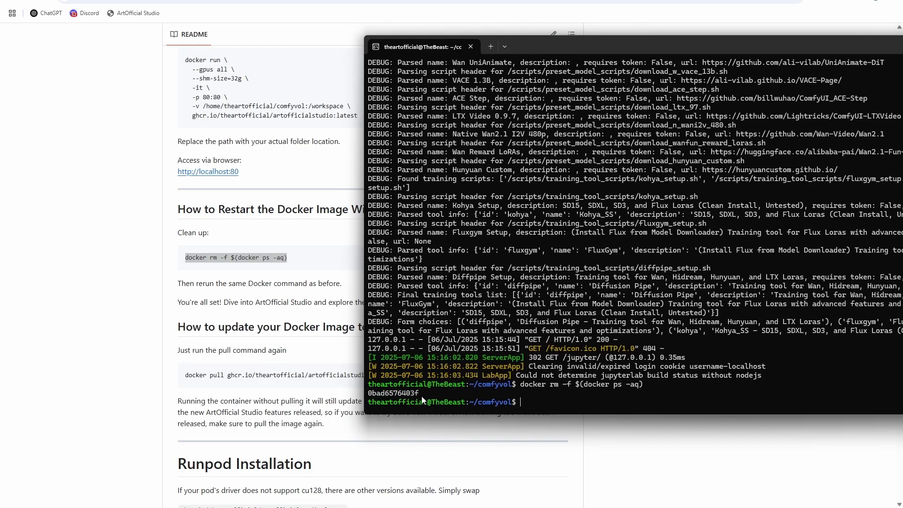
{"action": "left_click_drag", "start_coordinate": [422, 396], "coordinate": [372, 397]}
{"action": "left_click", "coordinate": [150, 0]}
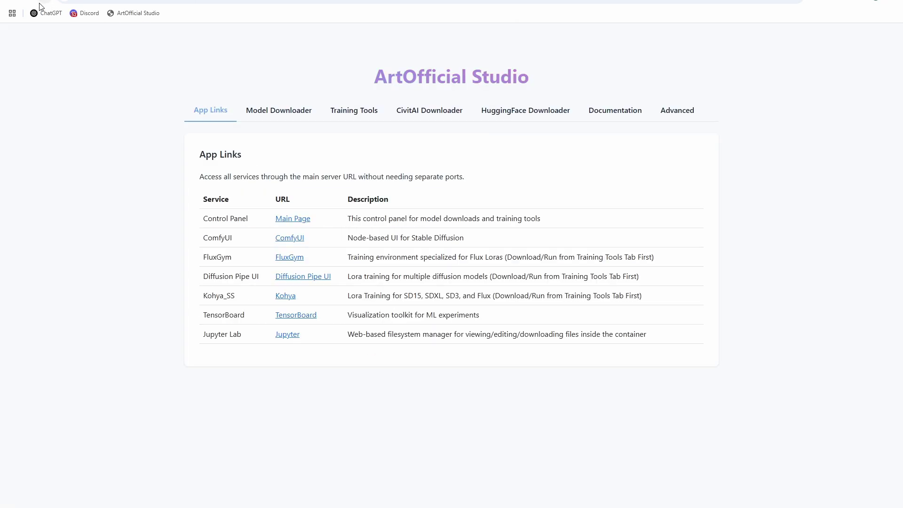
{"action": "key", "text": "F5"}
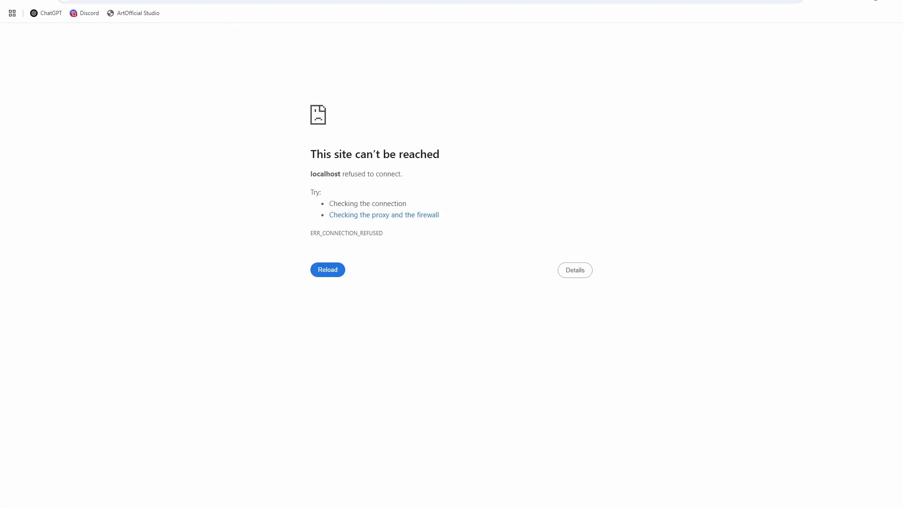
Copy the docker pull command from the README's code block
{"action": "mouse_move", "coordinate": [738, 474]}
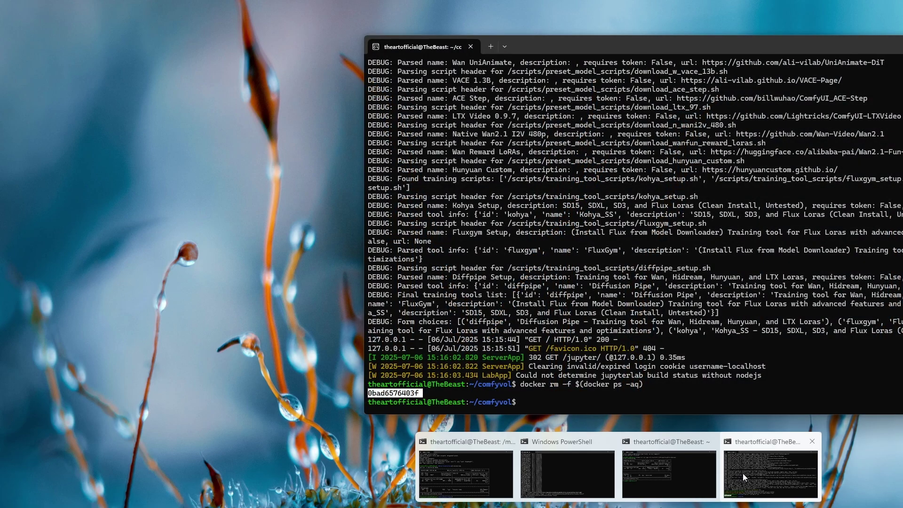
{"action": "left_click", "coordinate": [743, 473]}
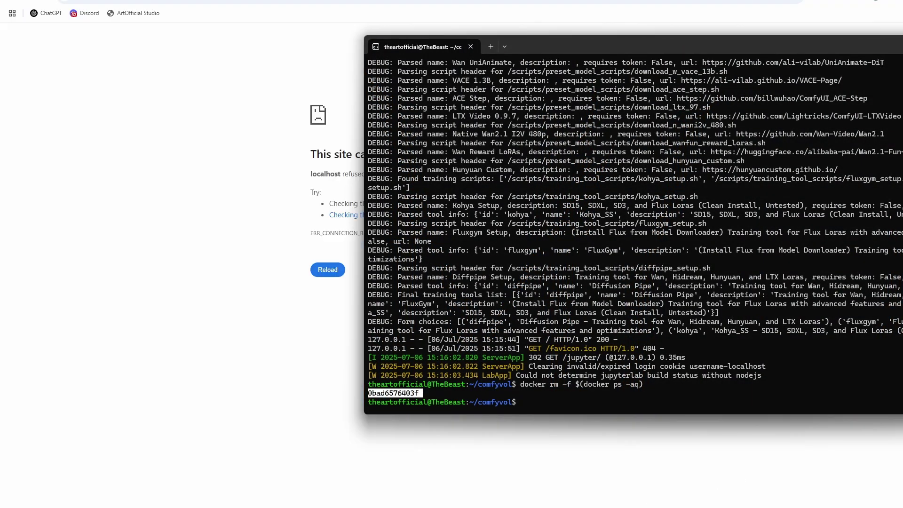
{"action": "key", "text": "alt+Tab"}
{"action": "left_click", "coordinate": [557, 374]}
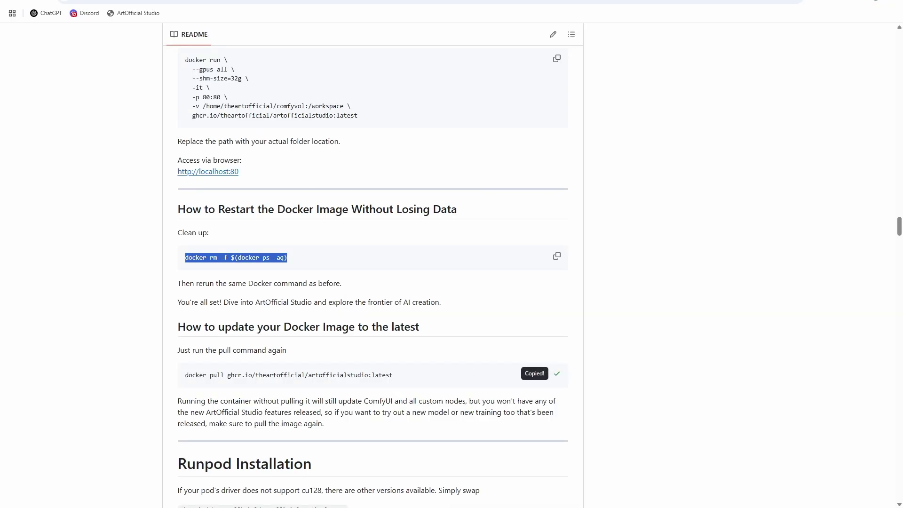
Reposition the start_comfy.bat window and select its two-line docker pull block
{"action": "key", "text": "alt+Tab"}
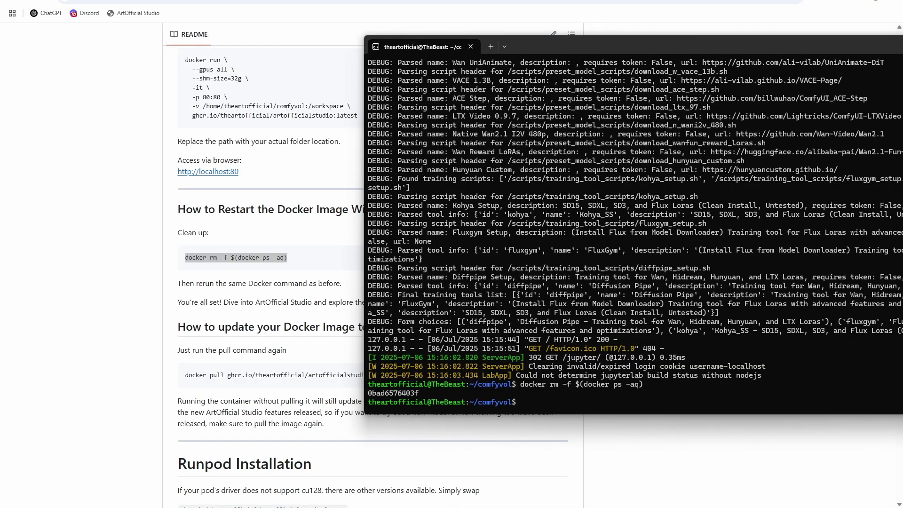
{"action": "key", "text": "alt+Tab"}
{"action": "left_click_drag", "start_coordinate": [633, 117], "coordinate": [465, 98]}
{"action": "left_click_drag", "start_coordinate": [555, 177], "coordinate": [257, 172]}
{"action": "left_click", "coordinate": [412, 177]}
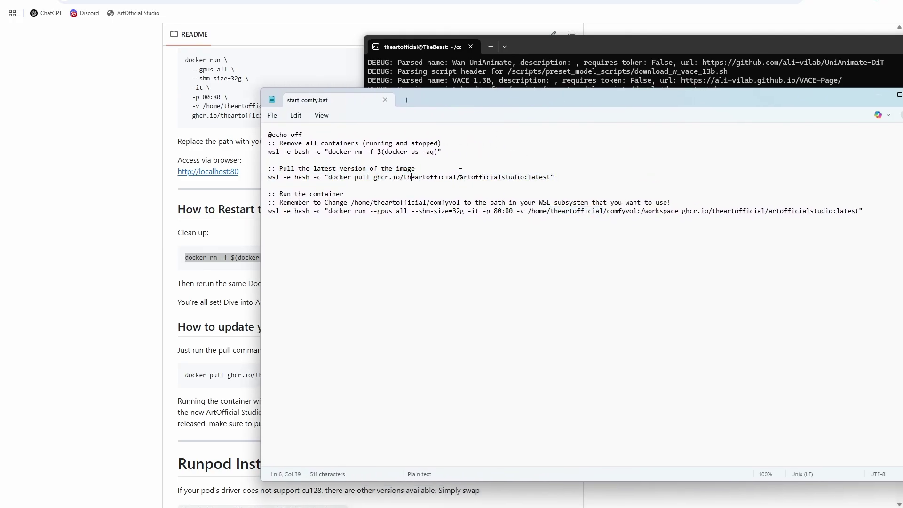
{"action": "left_click_drag", "start_coordinate": [574, 180], "coordinate": [209, 169]}
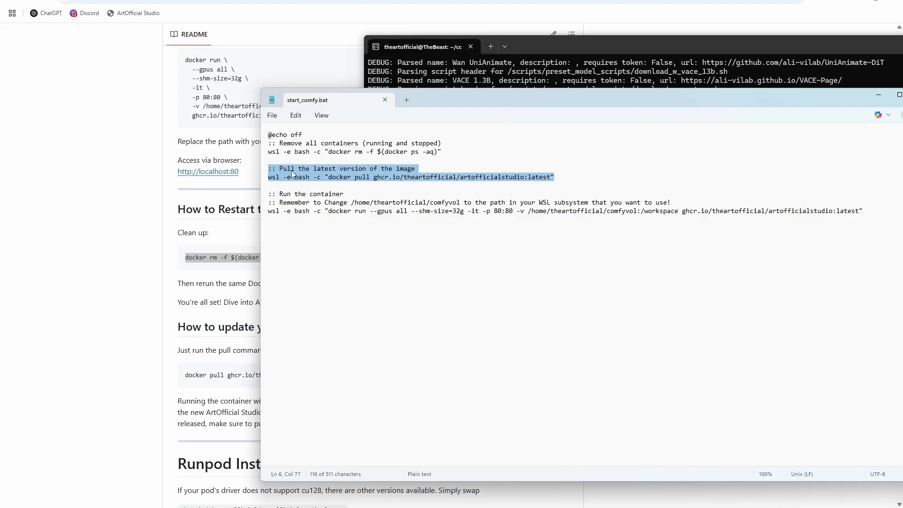
Paste and run docker pull ghcr.io/theartofficial/artofficialstudio:latest, which reports the image is up to date
{"action": "left_click", "coordinate": [625, 77]}
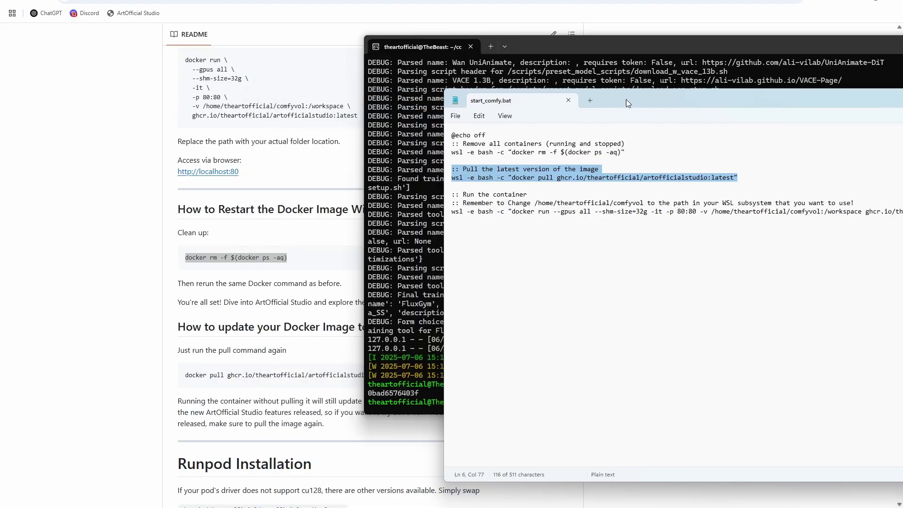
{"action": "left_click_drag", "start_coordinate": [686, 43], "coordinate": [538, 28]}
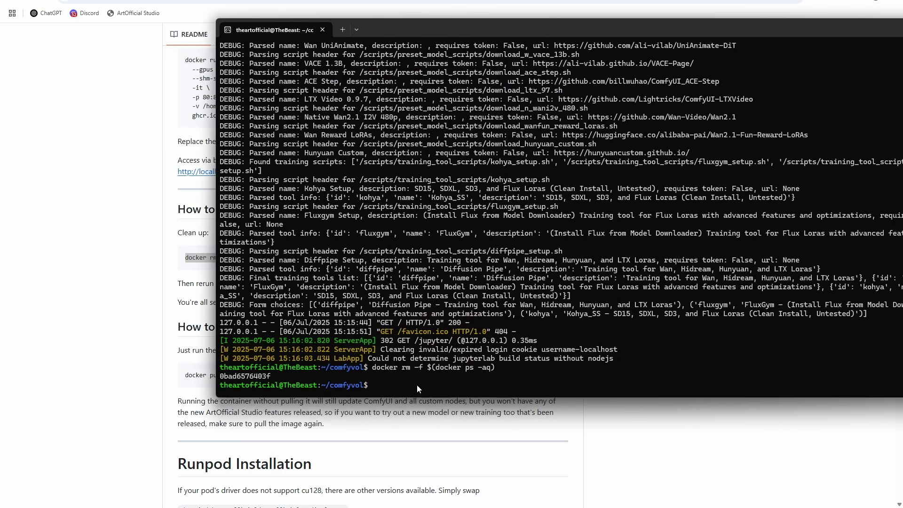
{"action": "right_click", "coordinate": [417, 384]}
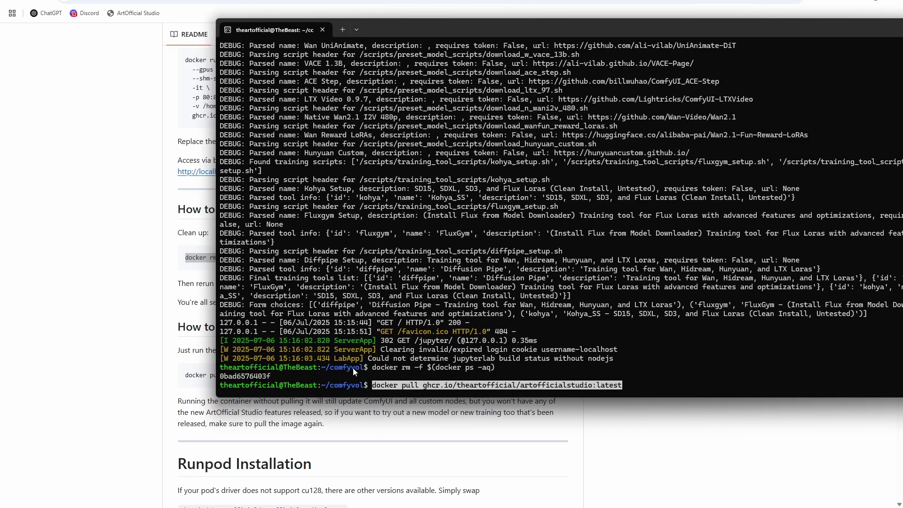
{"action": "key", "text": "Return"}
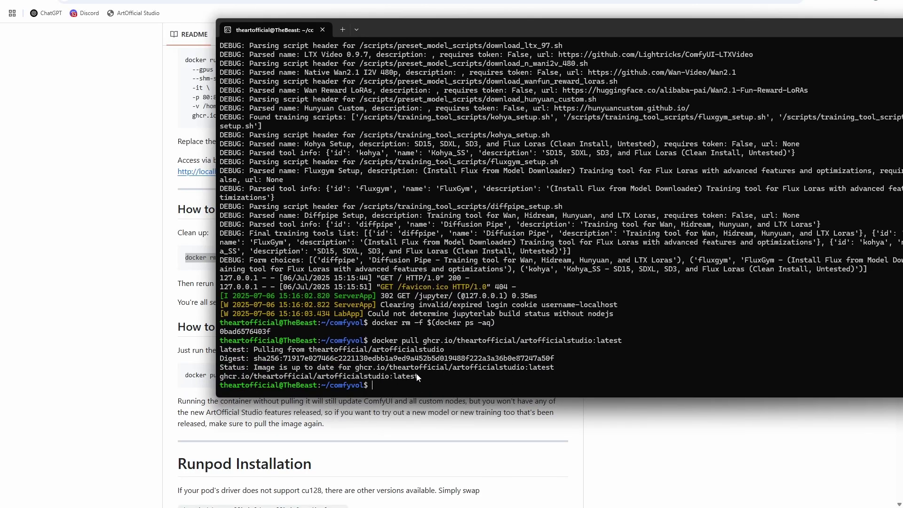
{"action": "left_click_drag", "start_coordinate": [416, 376], "coordinate": [220, 349]}
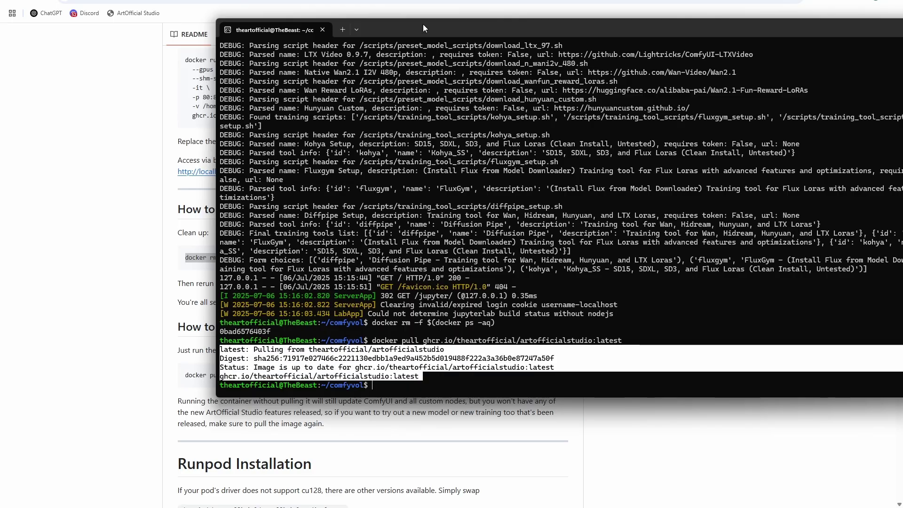
{"action": "left_click_drag", "start_coordinate": [423, 28], "coordinate": [902, 43]}
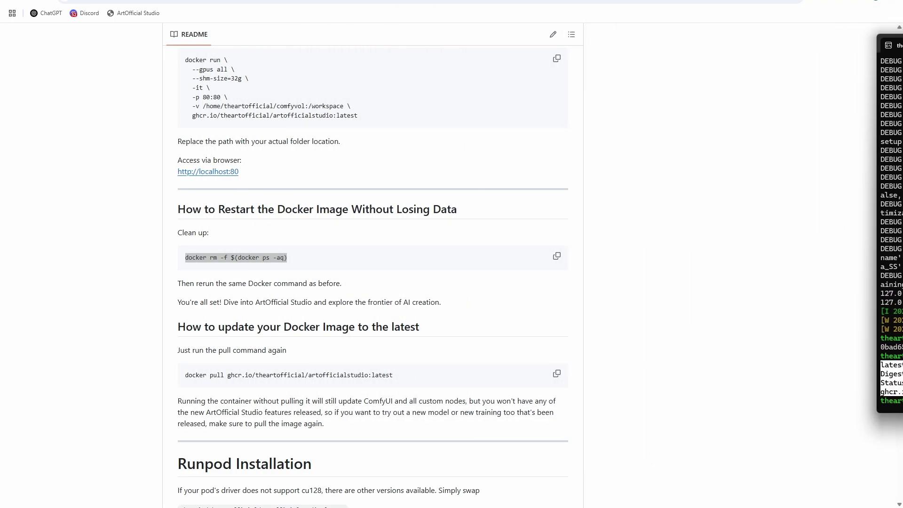
Copy the docker run command block from the GitHub README
{"action": "scroll", "coordinate": [524, 371], "scroll_direction": "down", "scroll_amount": 3}
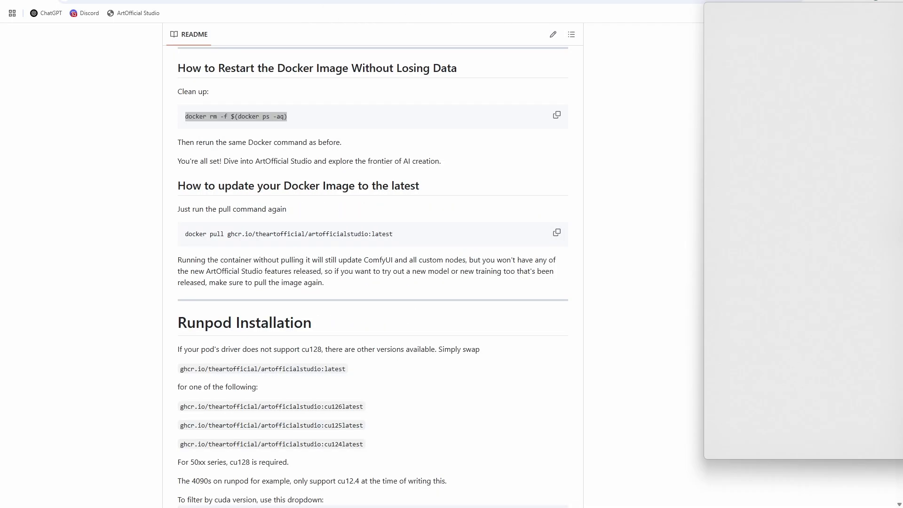
{"action": "left_click", "coordinate": [621, 127]}
{"action": "scroll", "coordinate": [275, 196], "scroll_direction": "up", "scroll_amount": 7}
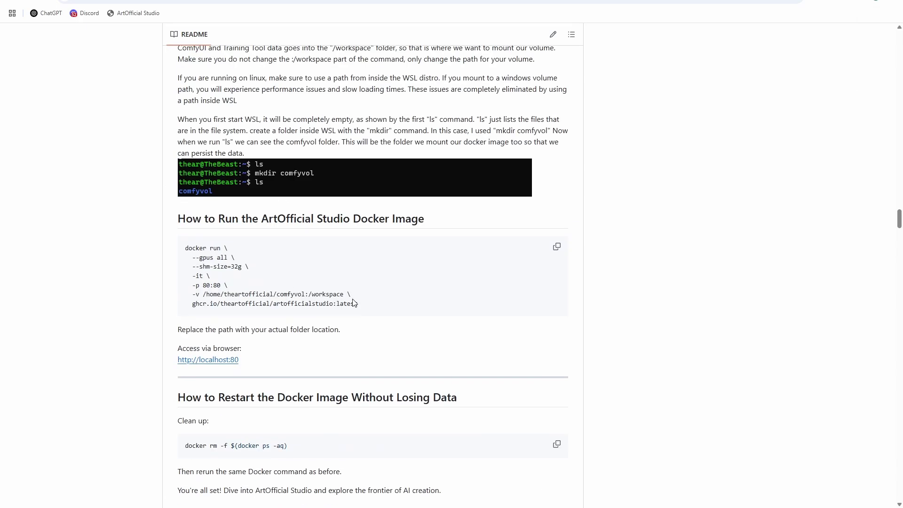
{"action": "left_click_drag", "start_coordinate": [354, 302], "coordinate": [183, 248]}
{"action": "key", "text": "ctrl+c"}
Paste and run the docker run command with GPUs, port 80 and the comfyvol volume
{"action": "key", "text": "alt+Tab"}
{"action": "right_click", "coordinate": [671, 404]}
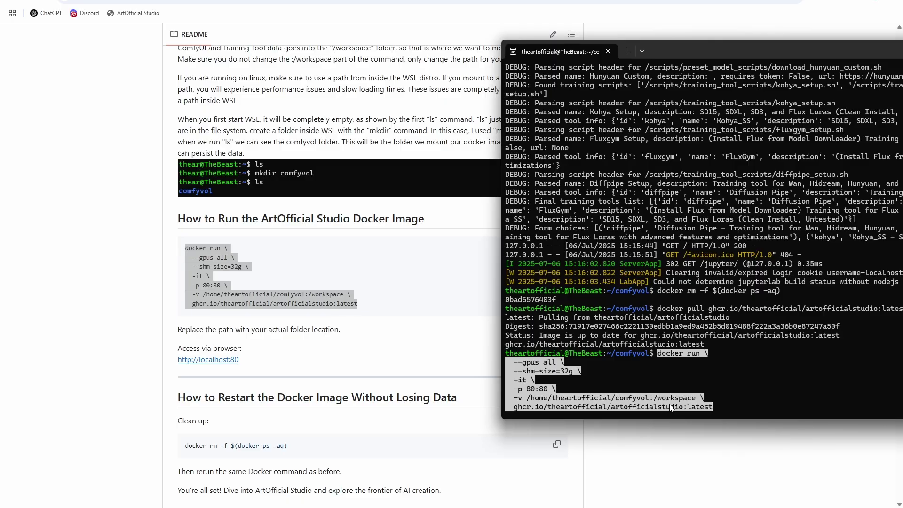
{"action": "key", "text": "Return"}
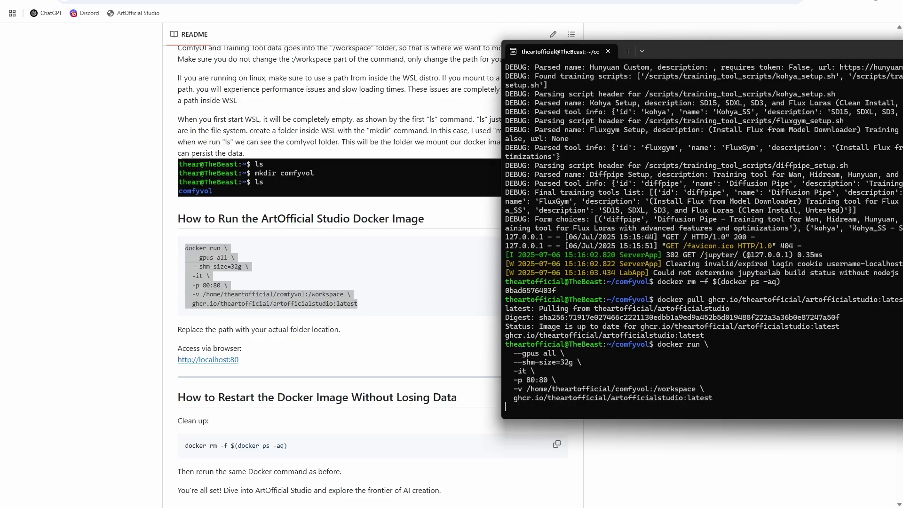
{"action": "left_click_drag", "start_coordinate": [699, 48], "coordinate": [409, 42]}
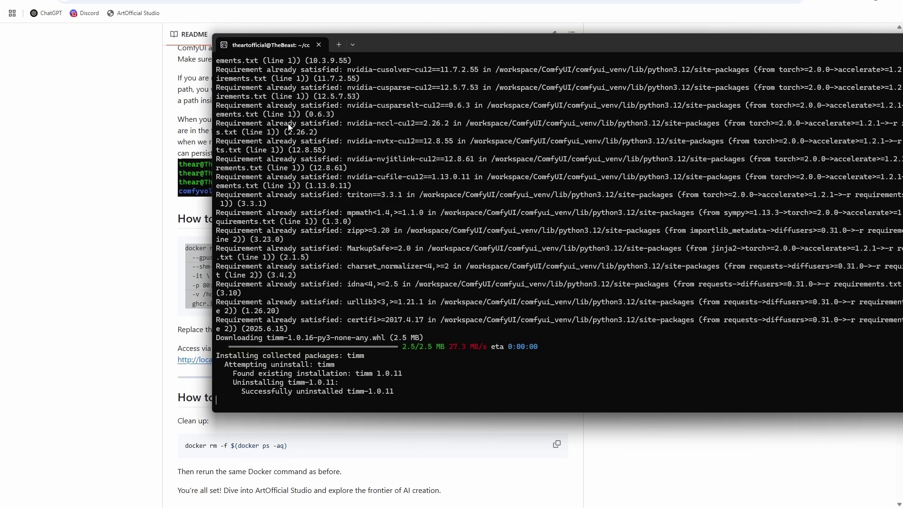
{"action": "left_click_drag", "start_coordinate": [390, 47], "coordinate": [337, 86]}
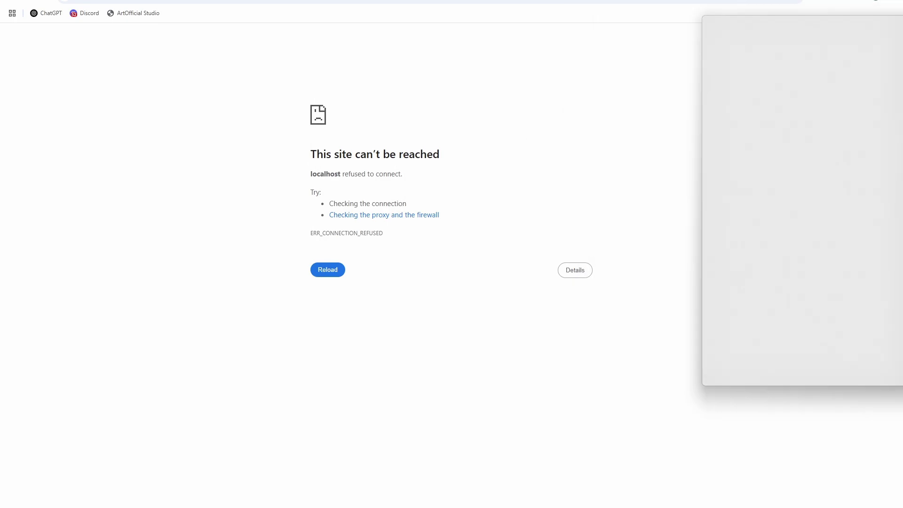
Reload localhost, then cycle through Training Tools, CivitAI and HuggingFace Downloader, ending on Model Downloader
{"action": "left_click", "coordinate": [45, 0]}
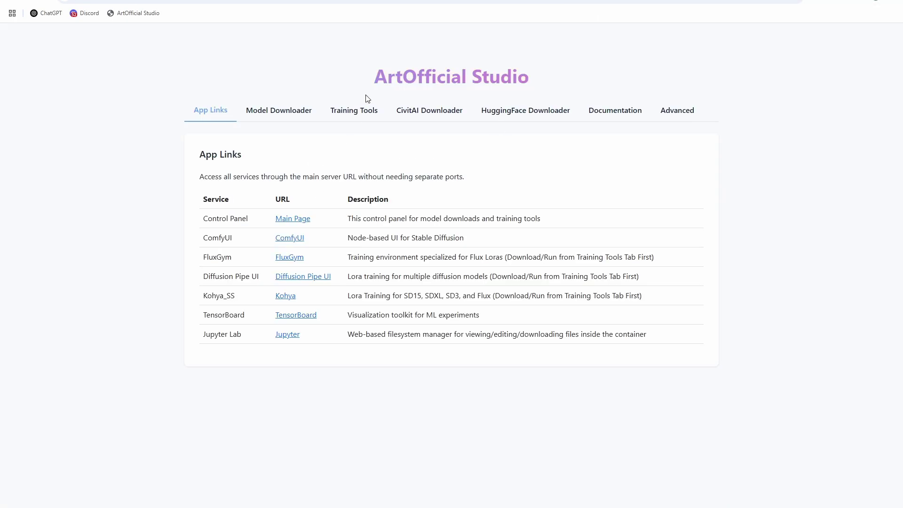
{"action": "left_click", "coordinate": [325, 114]}
{"action": "left_click", "coordinate": [276, 114]}
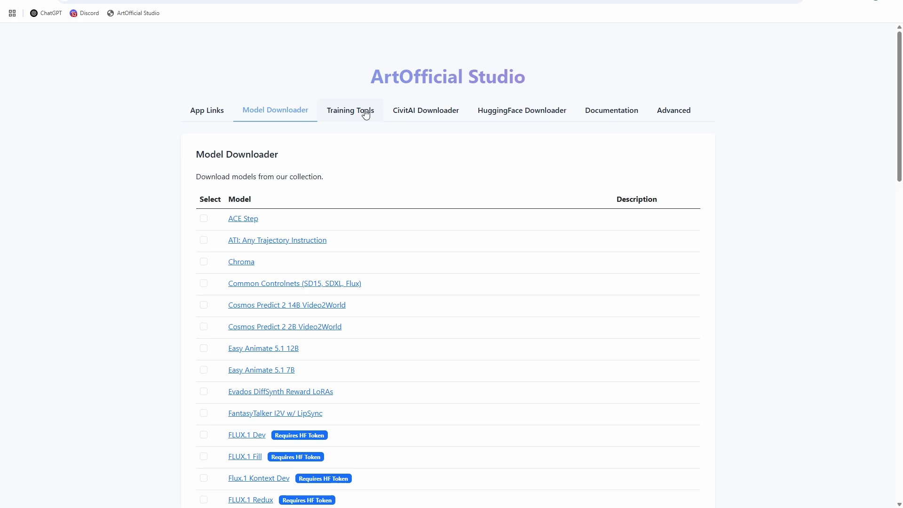
{"action": "left_click", "coordinate": [367, 113]}
{"action": "left_click", "coordinate": [443, 118]}
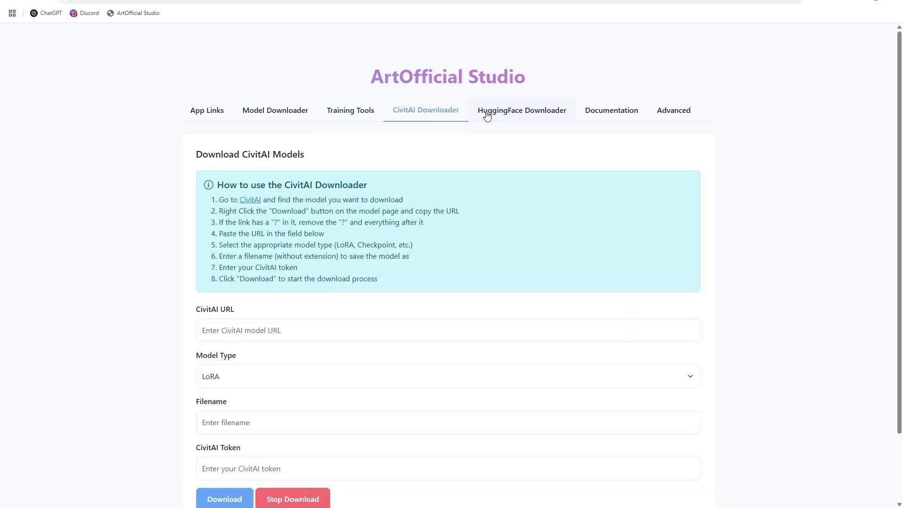
{"action": "left_click", "coordinate": [487, 114]}
{"action": "left_click", "coordinate": [362, 118]}
{"action": "left_click", "coordinate": [279, 113]}
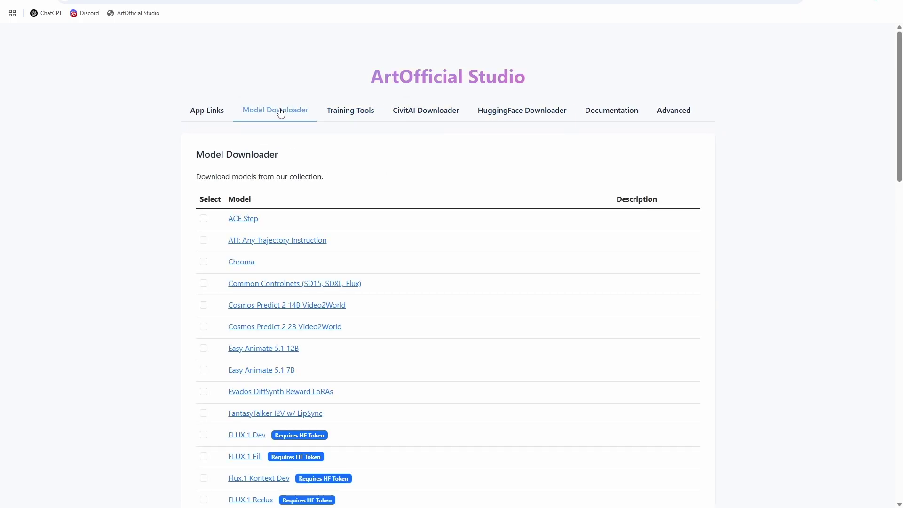